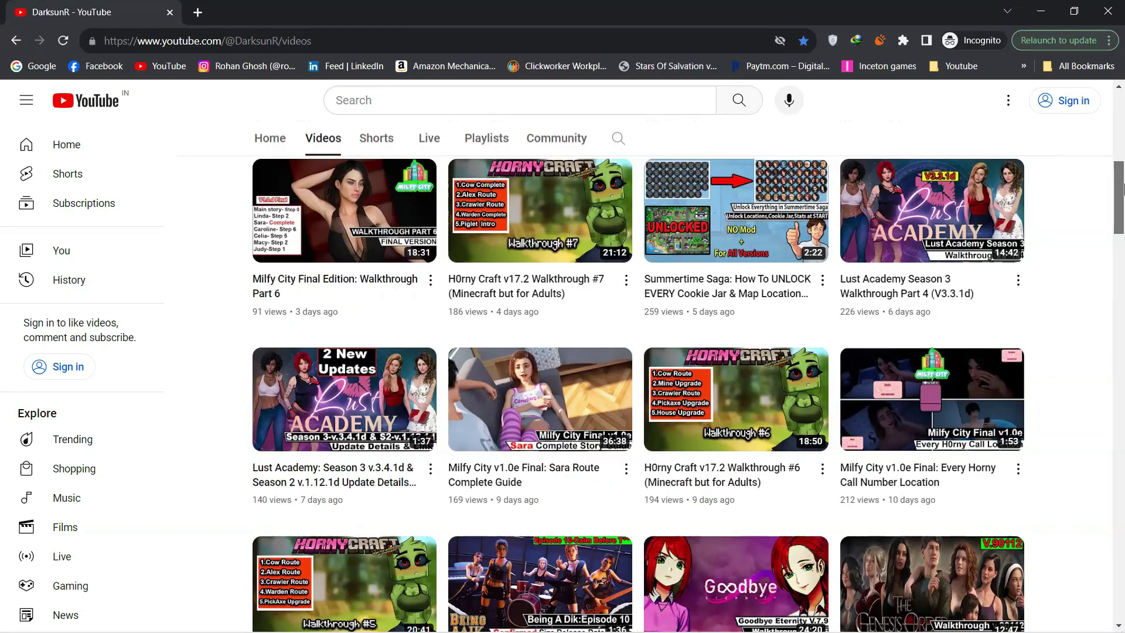
scroll(639, 395, "down", 5)
scroll(638, 396, "down", 5)
scroll(638, 396, "down", 5)
scroll(638, 396, "down", 4)
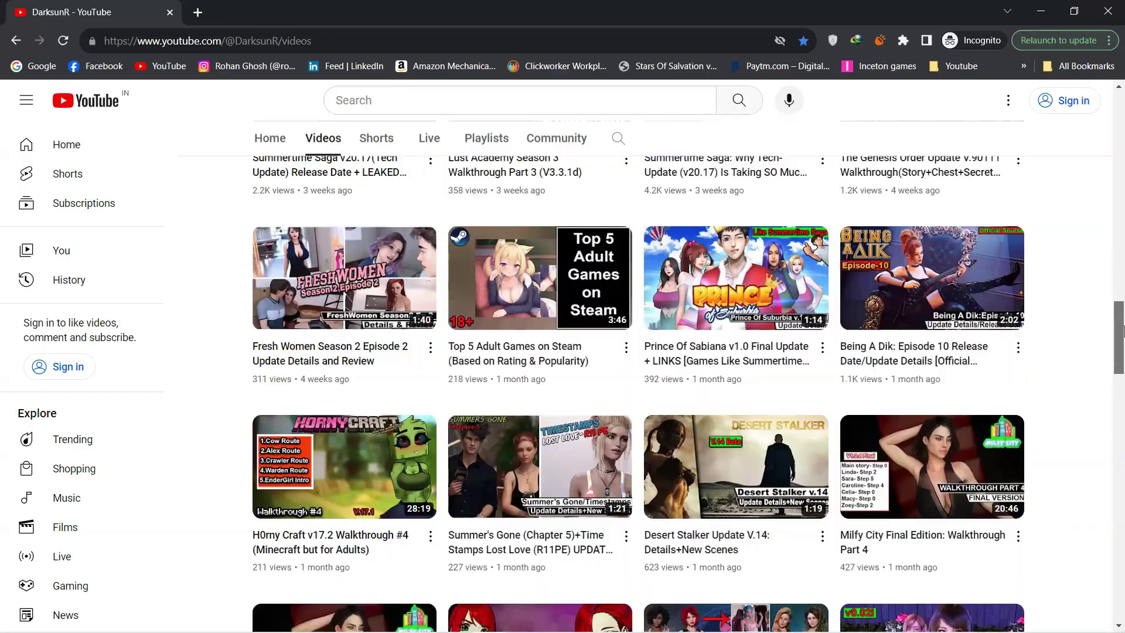
scroll(639, 396, "down", 5)
scroll(638, 396, "down", 5)
scroll(639, 396, "down", 5)
scroll(639, 396, "down", 4)
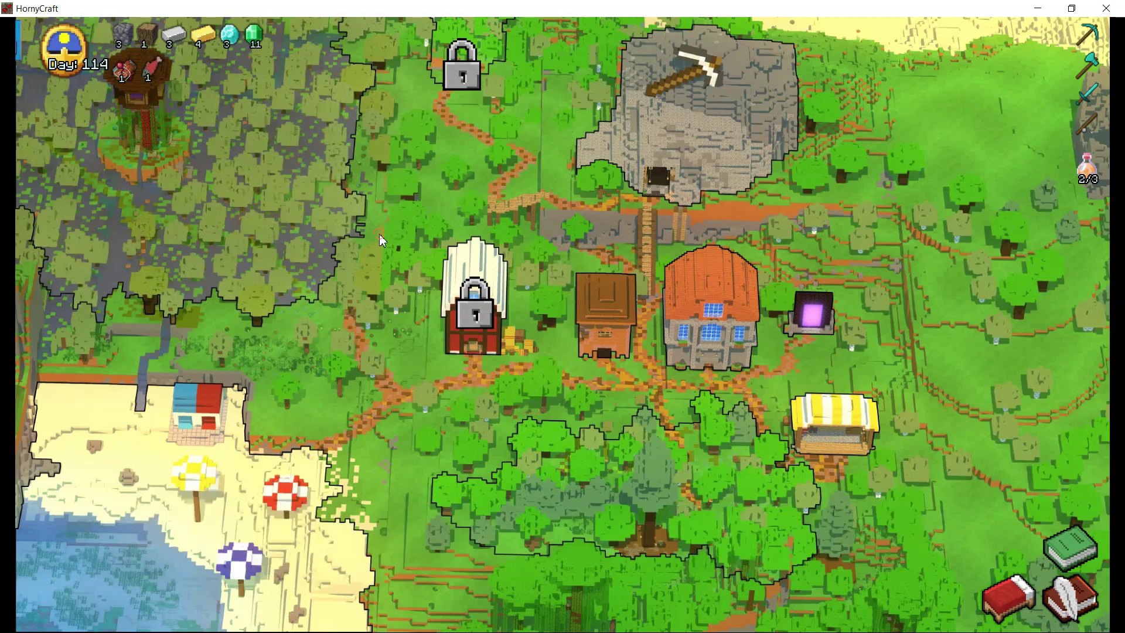
Save the game into page 23's first empty slot, then quit HornyCraft.
right_click(379, 234)
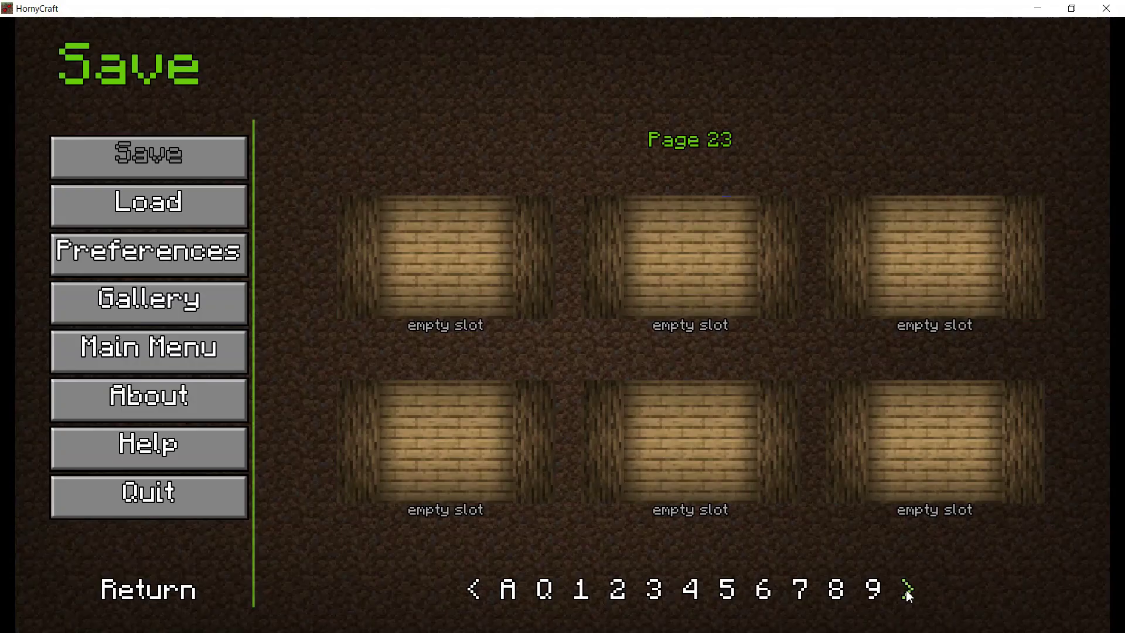
left_click(458, 248)
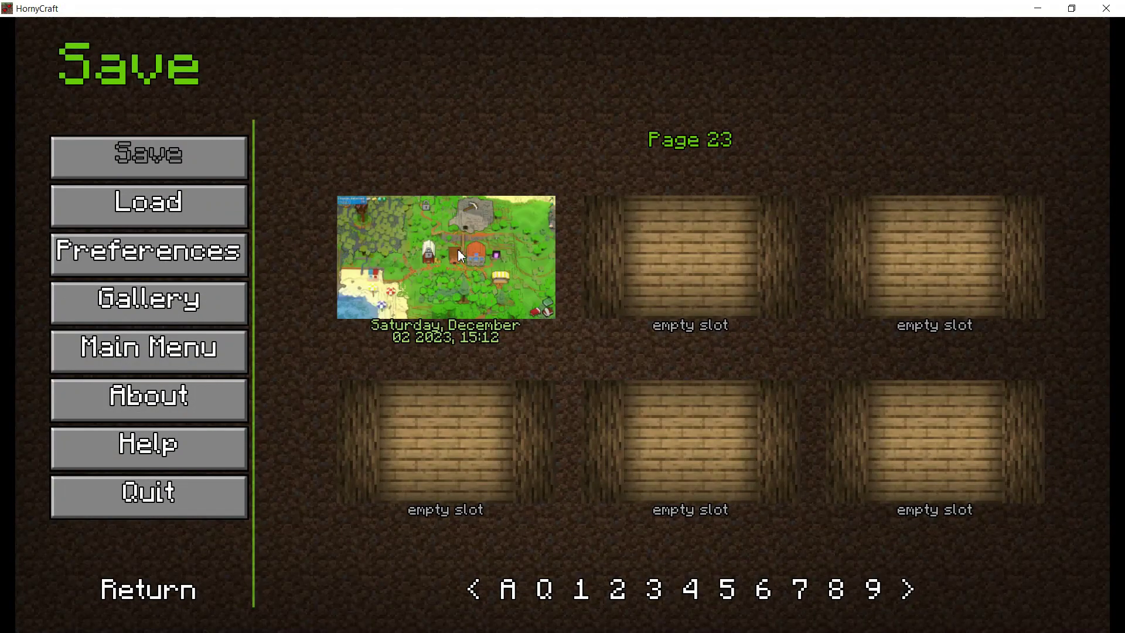
right_click(458, 248)
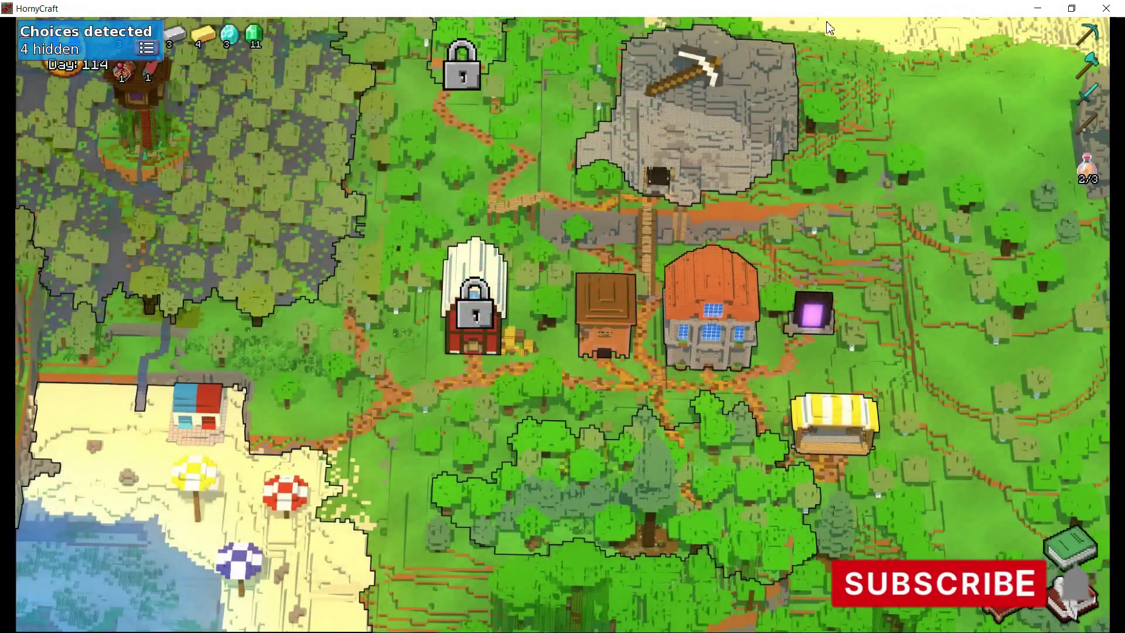
left_click(1106, 7)
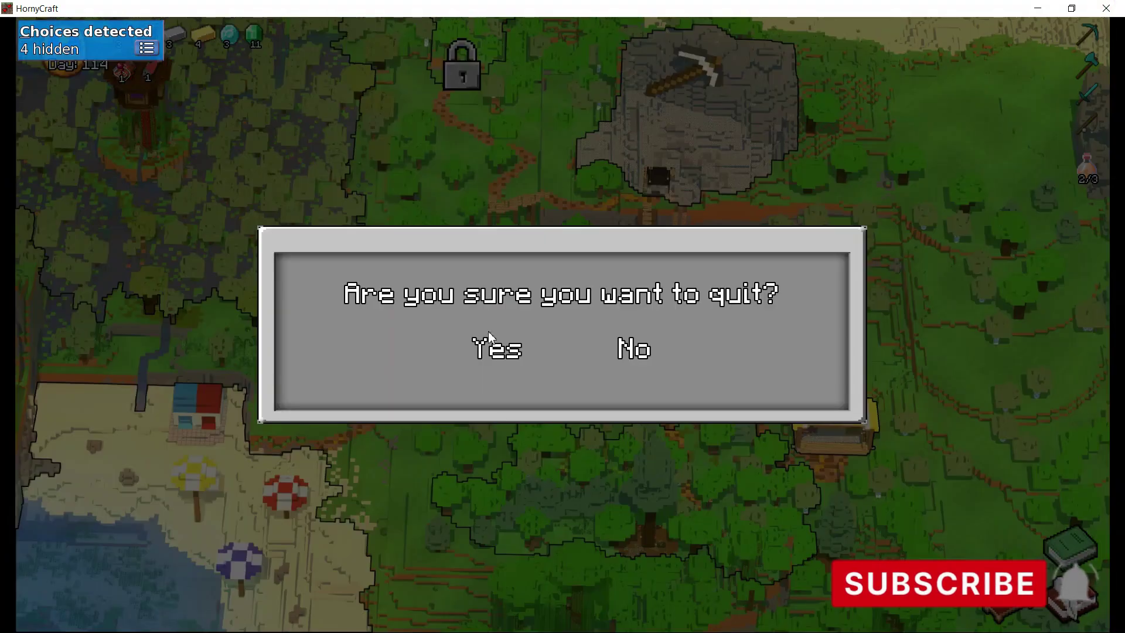
left_click(488, 348)
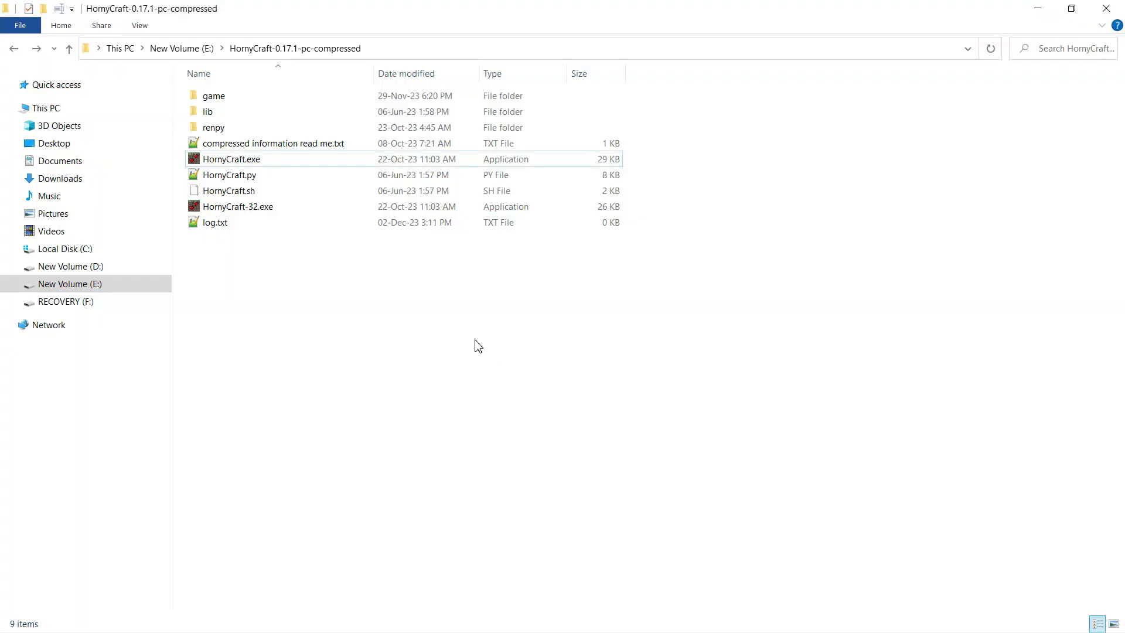
Copy 23-1-LT1.save from the game\saves folder onto the Desktop.
double_click(214, 95)
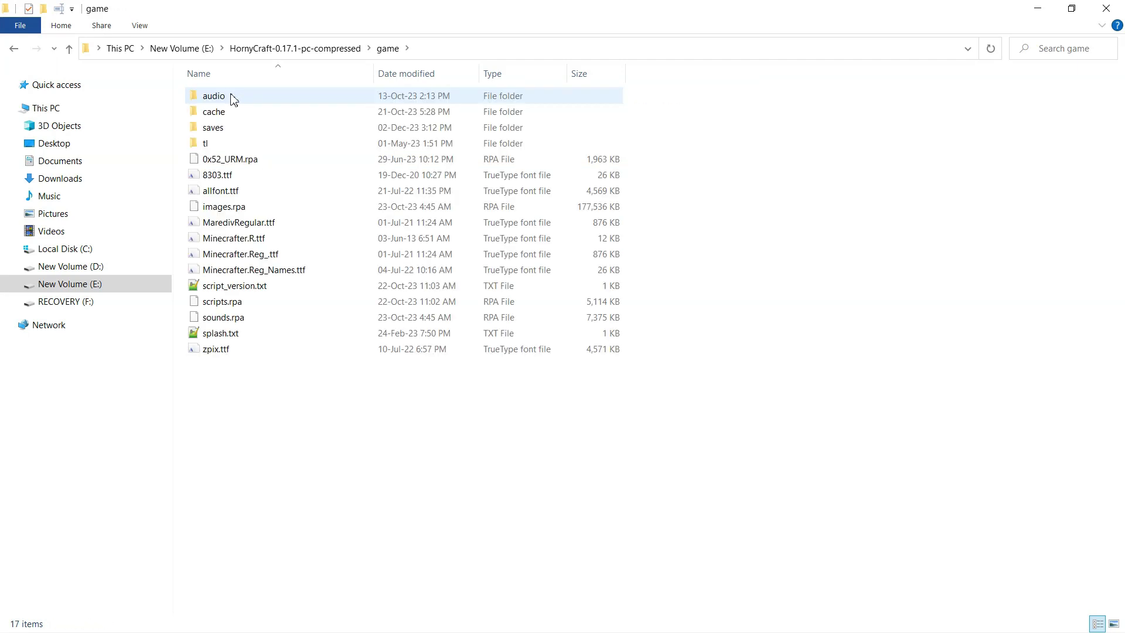
left_click(212, 127)
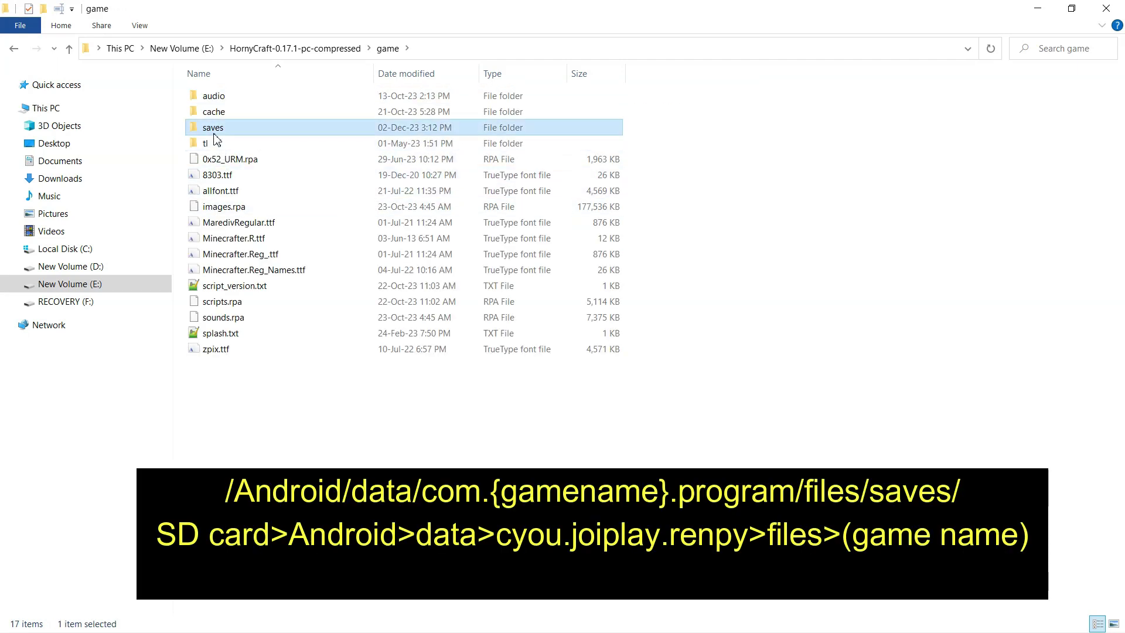
double_click(213, 127)
scroll(264, 309, "down", 5)
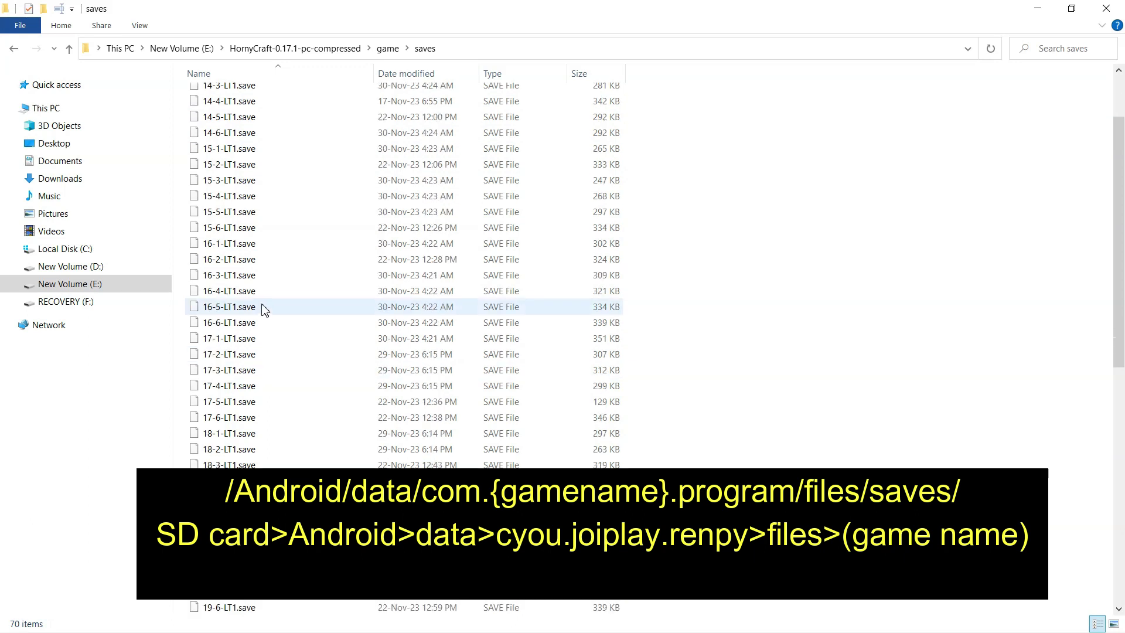
scroll(264, 309, "down", 8)
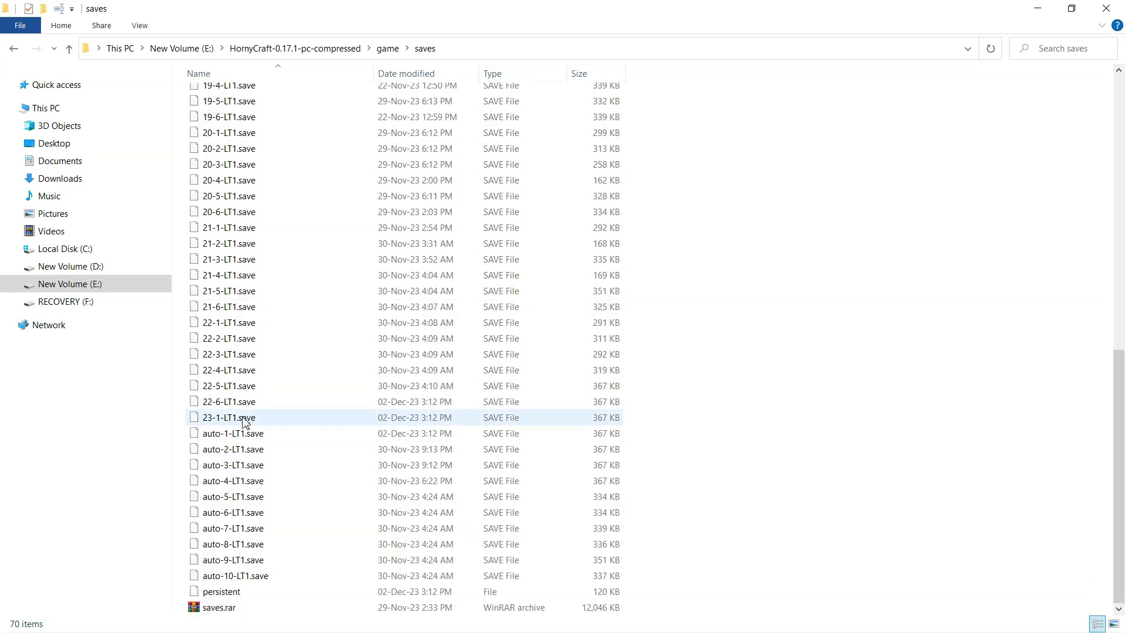
left_click(250, 417)
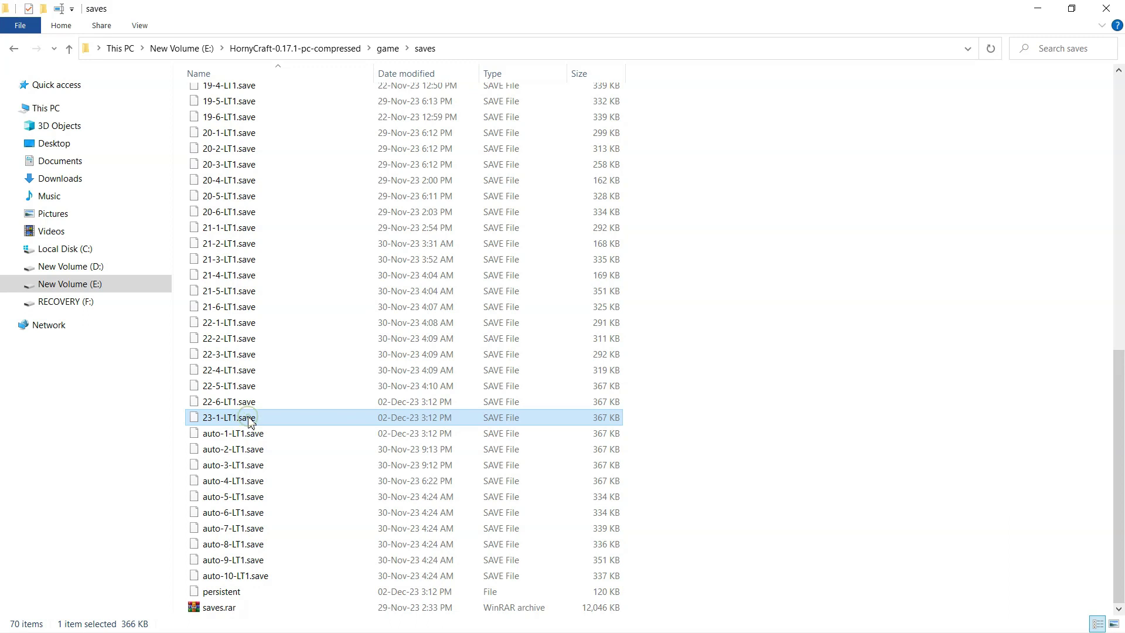
left_click_drag(251, 421, 66, 146)
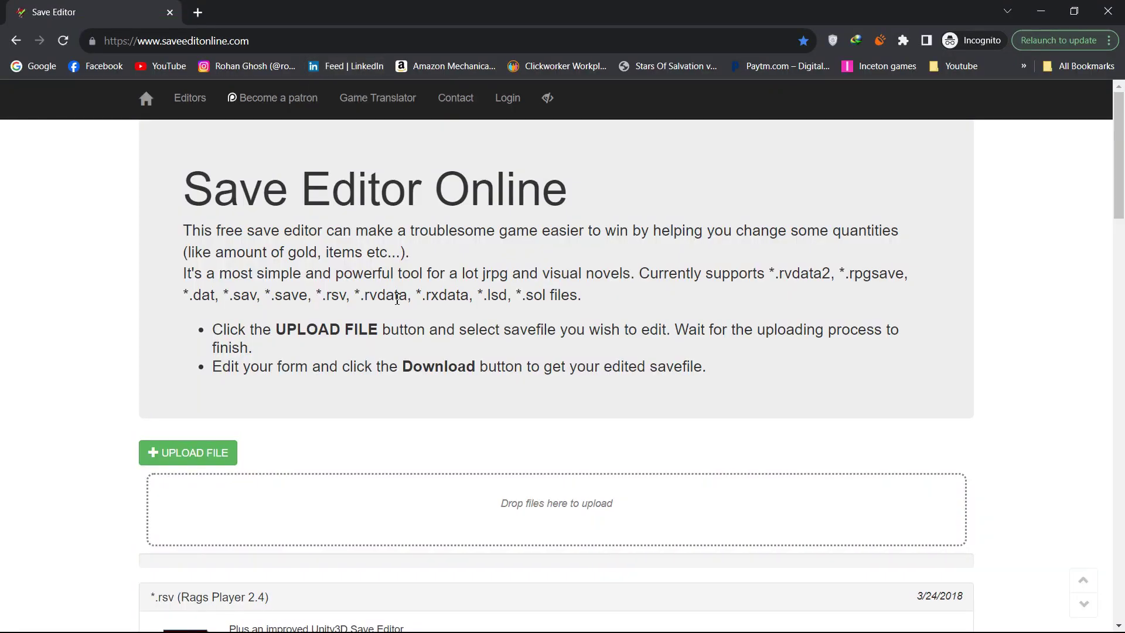
scroll(345, 380, "down", 2)
scroll(334, 396, "down", 2)
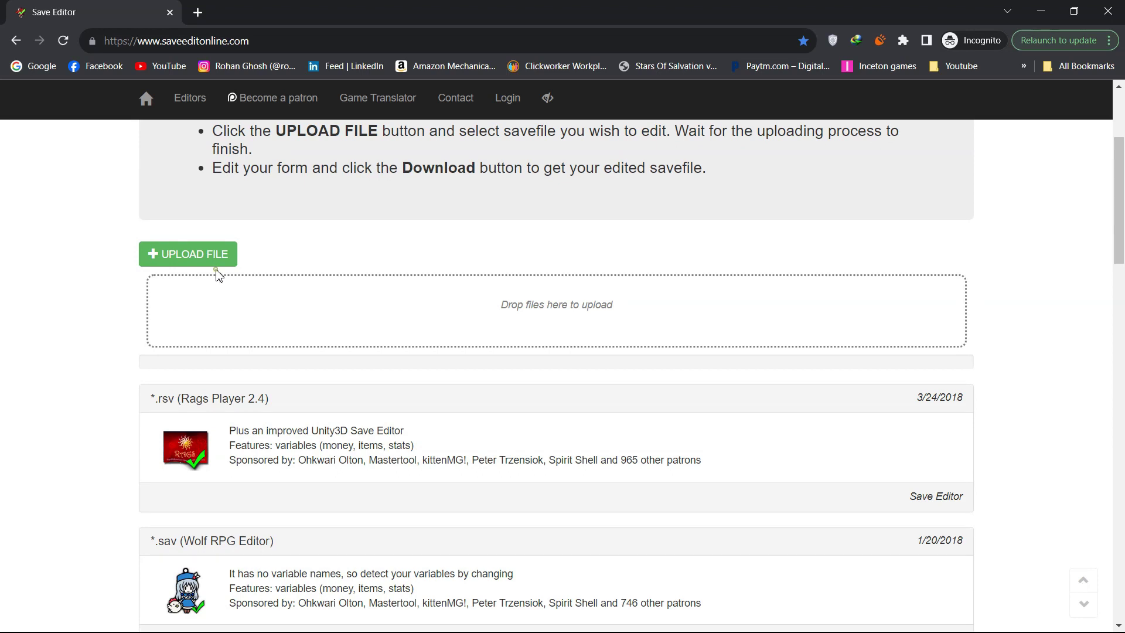
Upload 23-1-LT1.save from the game's saves folder into the editor.
left_click(209, 263)
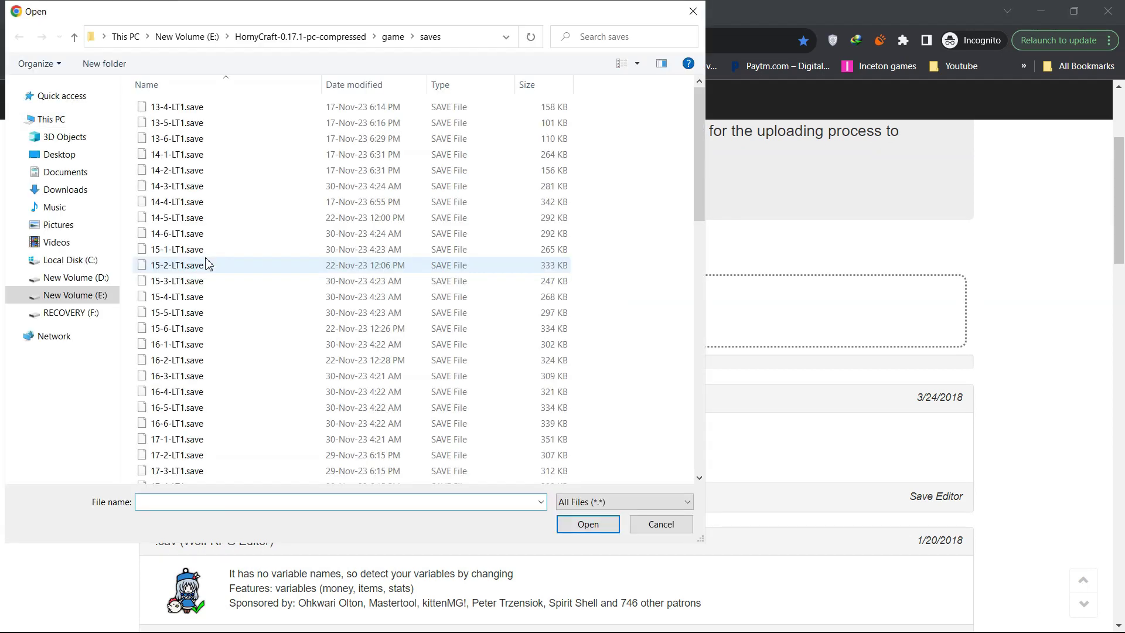
left_click_drag(703, 201, 713, 350)
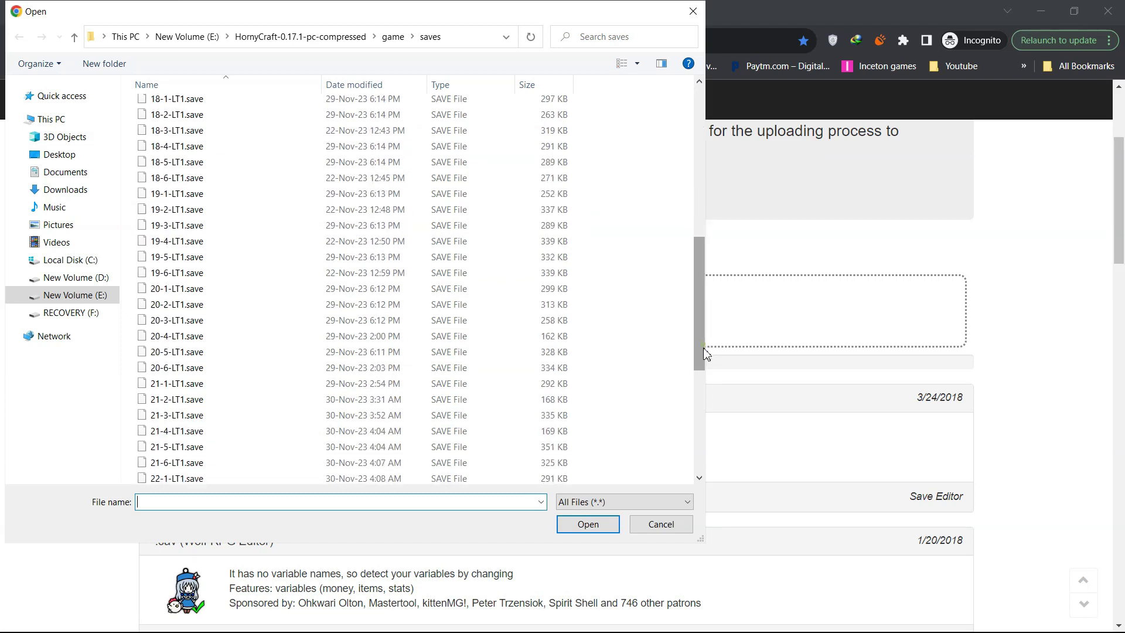
left_click_drag(705, 352, 705, 427)
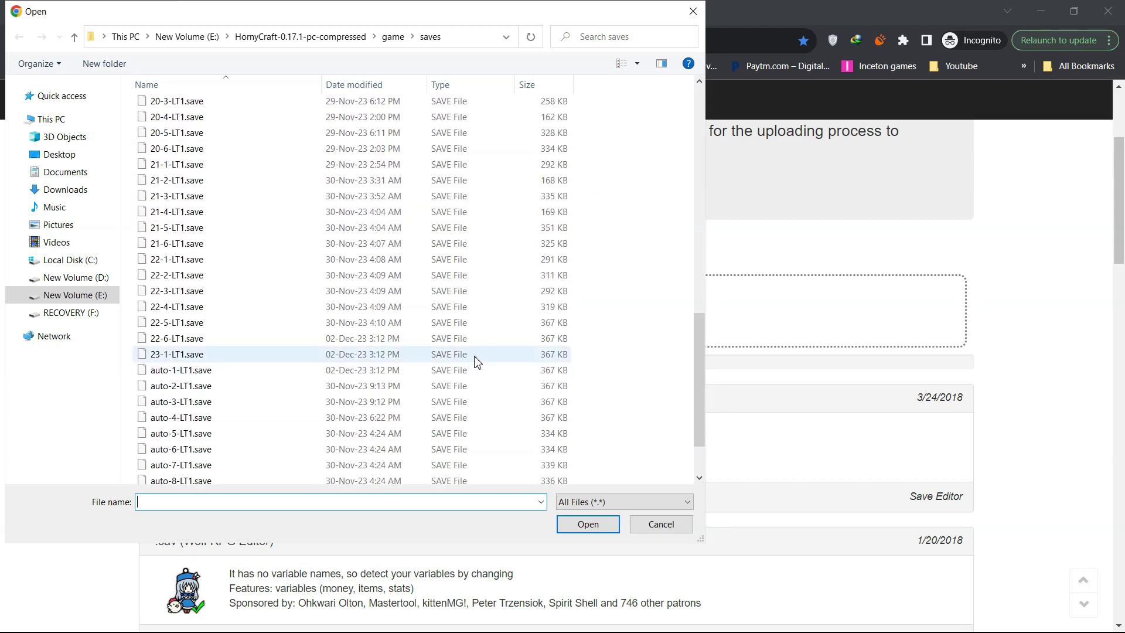
double_click(475, 355)
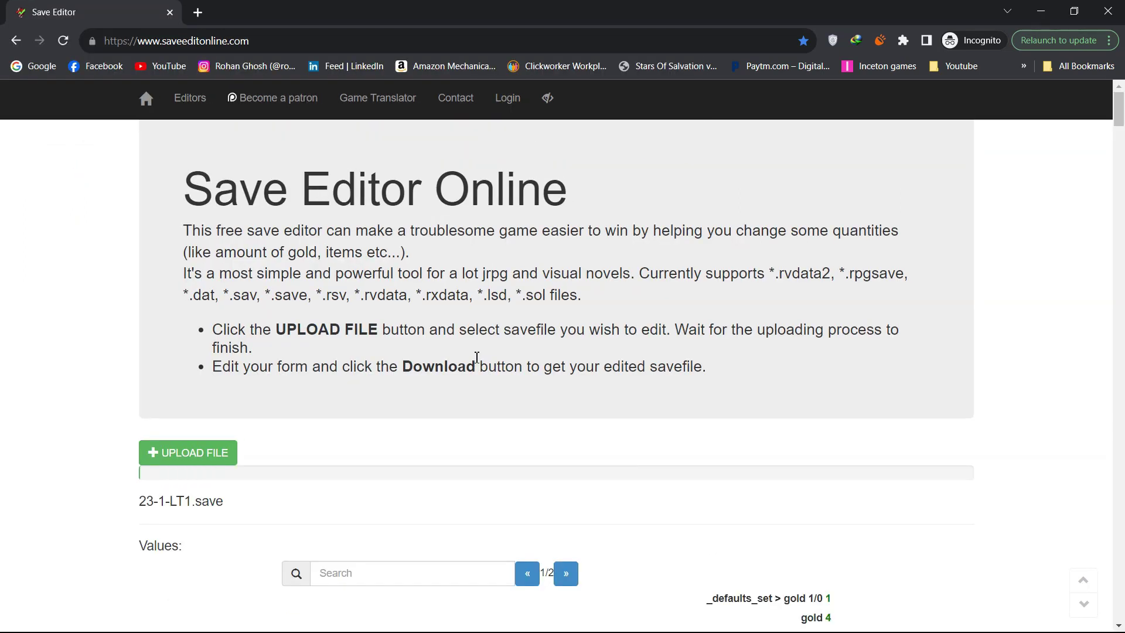
scroll(477, 357, "down", 3)
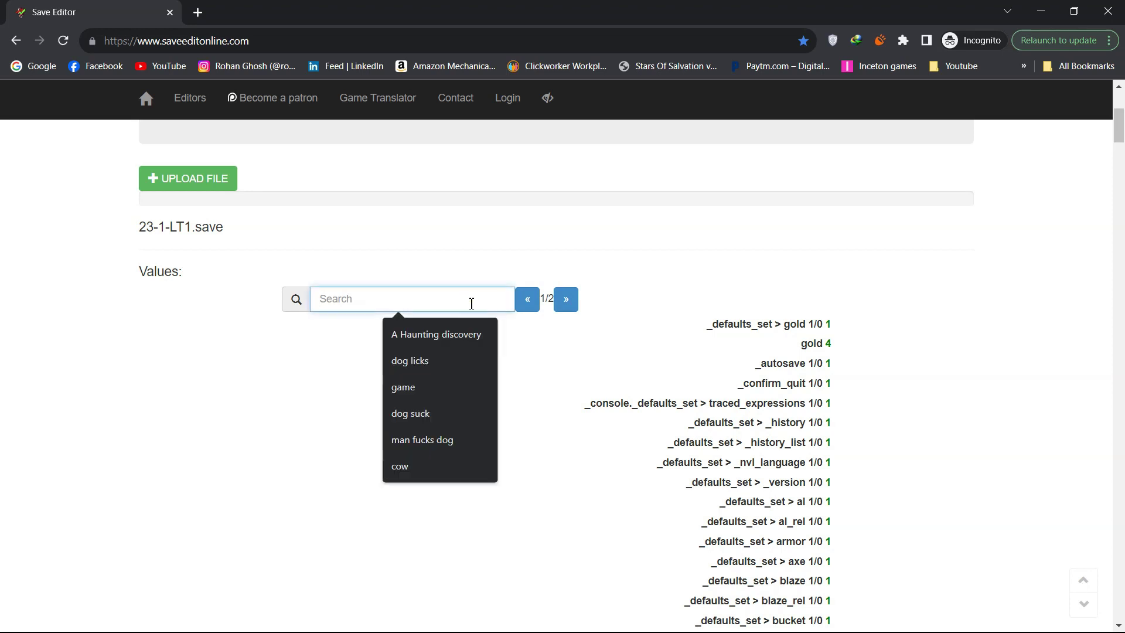
type("iron")
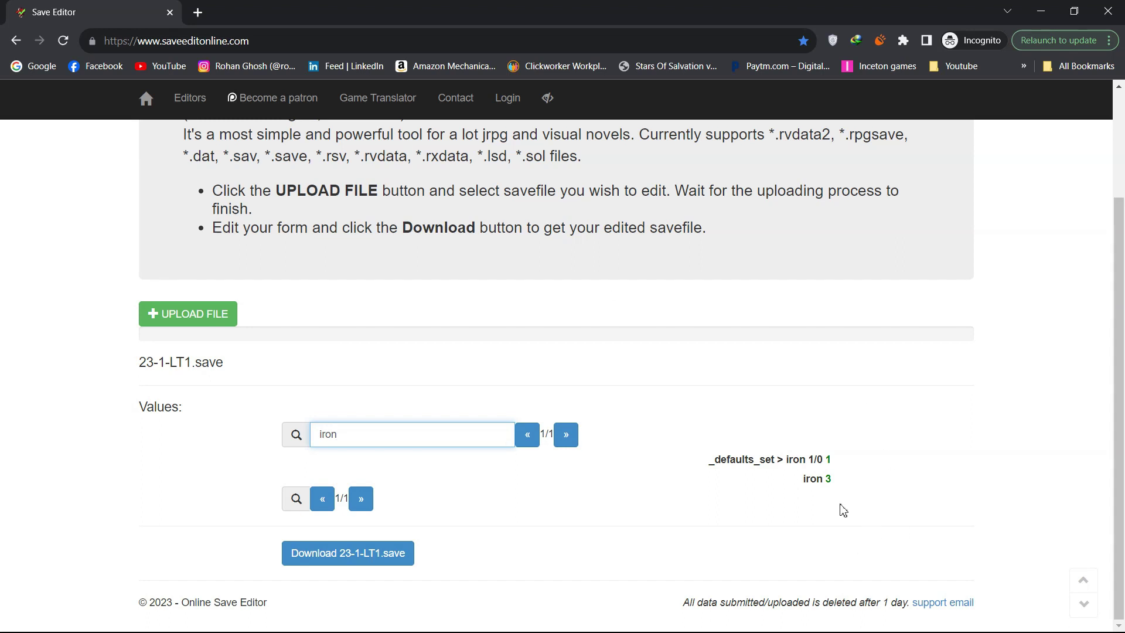
Set the save's iron value from 3 to 5 and download the edited 23-1-LT1.save.
left_click(832, 486)
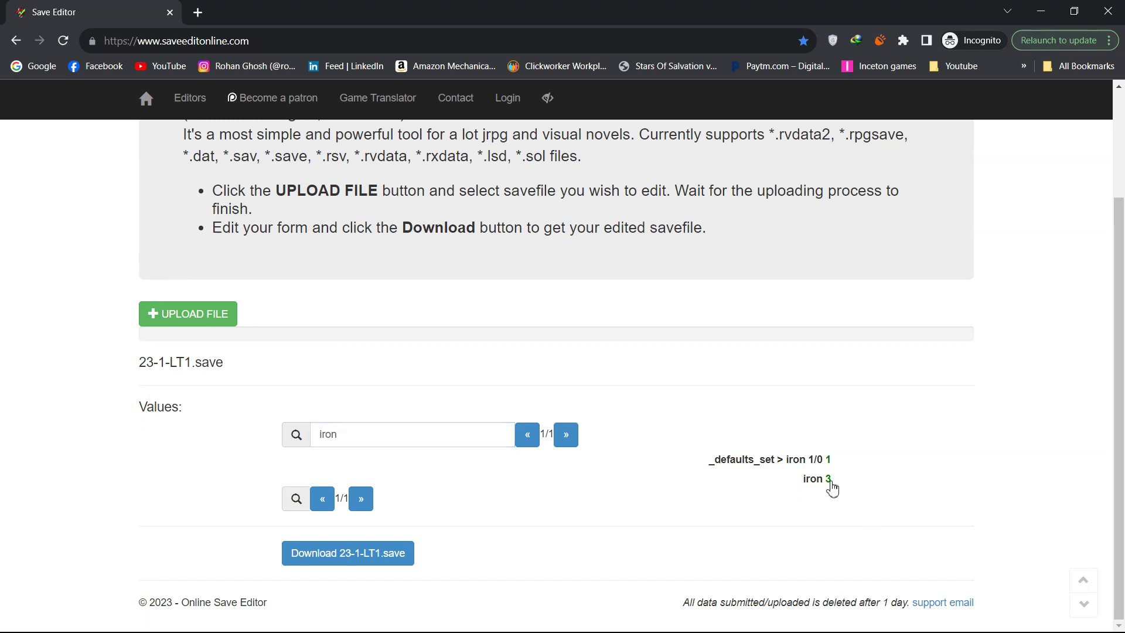
left_click(829, 479)
type("5")
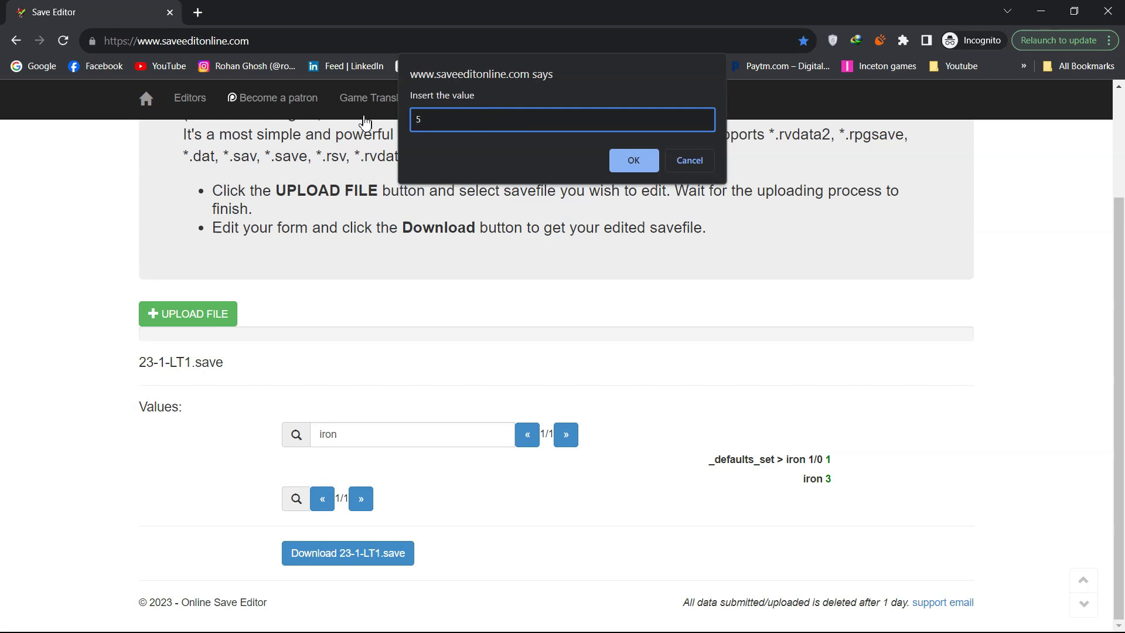
left_click(634, 160)
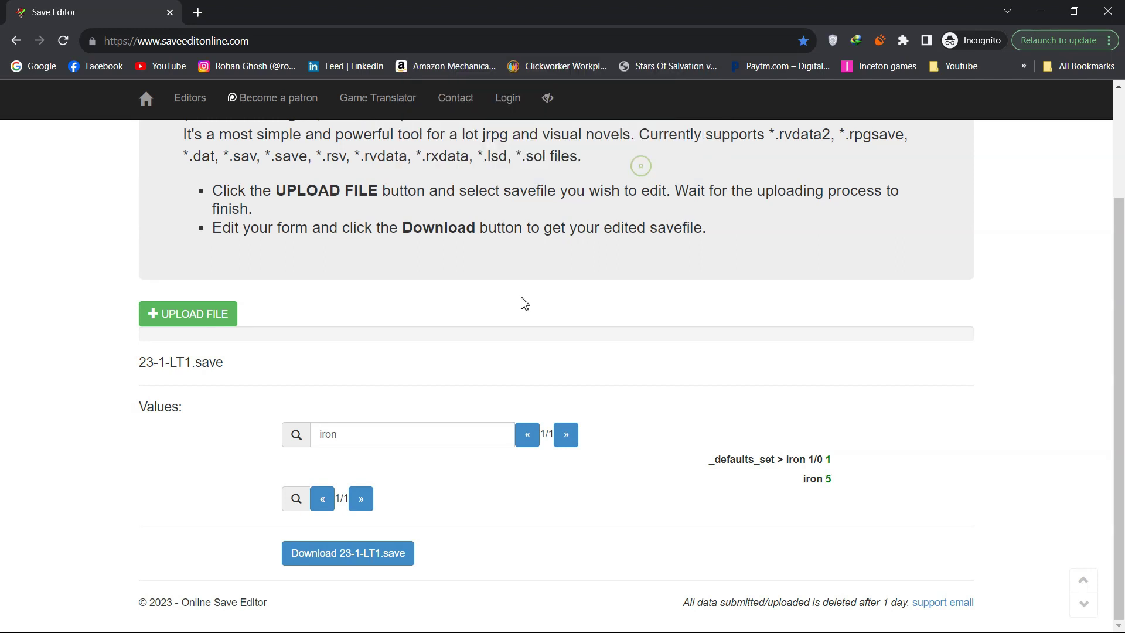
left_click(341, 559)
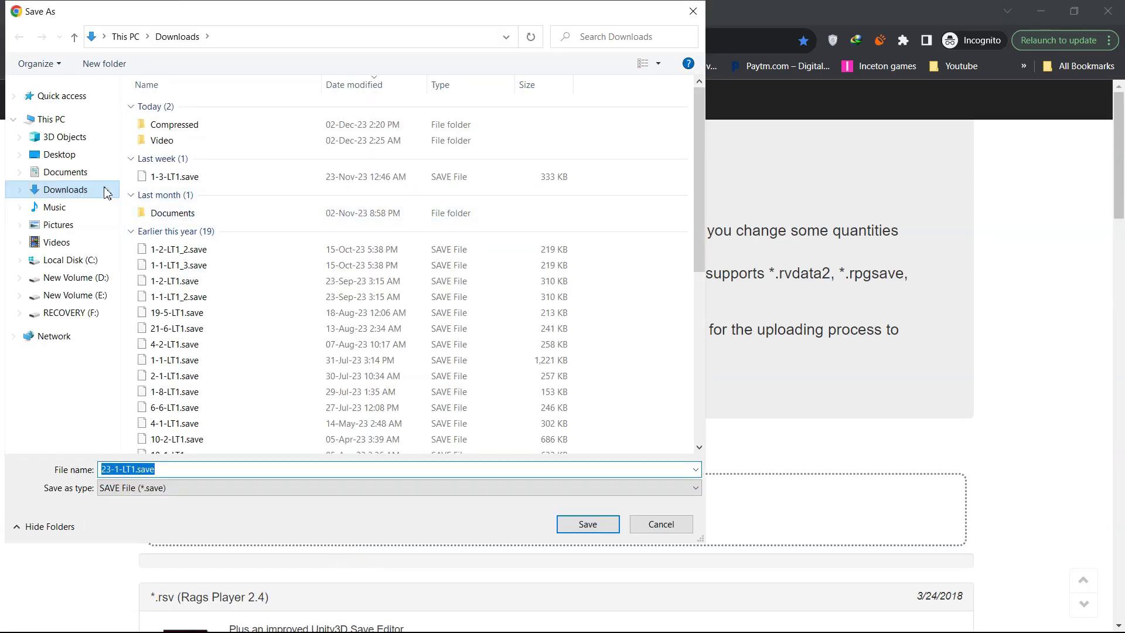
Save the edited 23-1-LT1.save into Downloads, then close the browser.
left_click(105, 190)
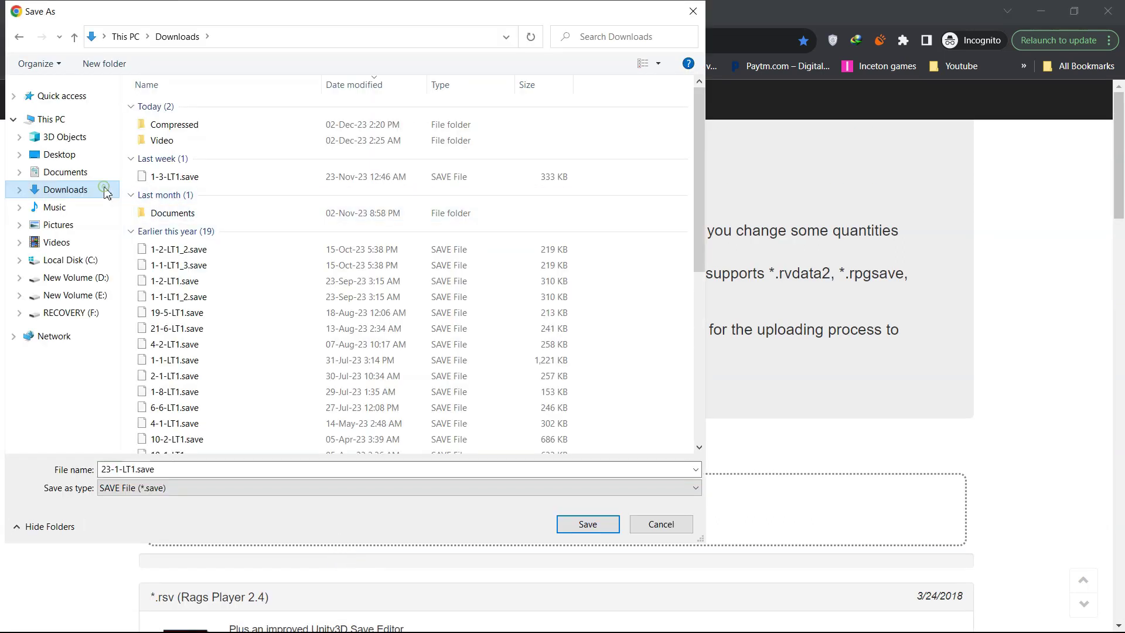
left_click(587, 524)
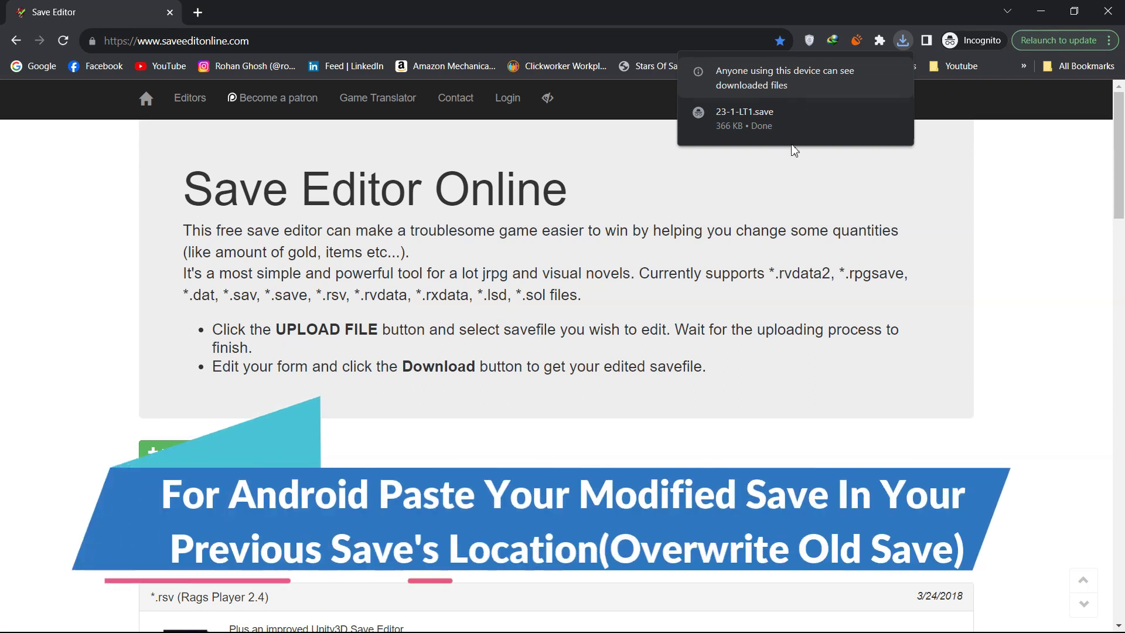
left_click(1107, 10)
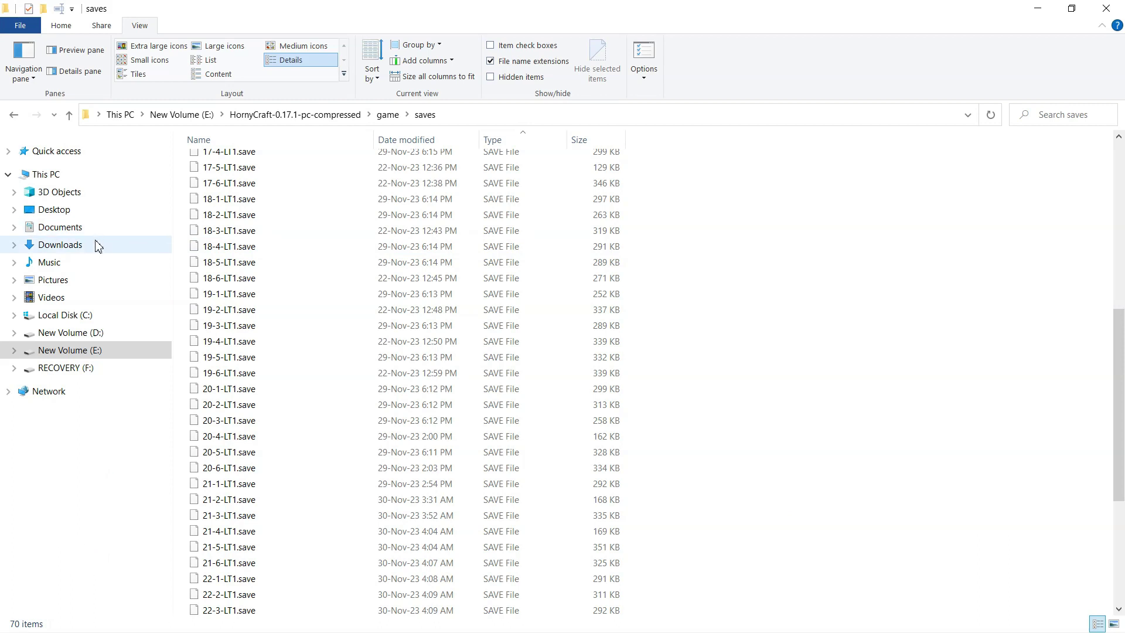
Copy 23-1-LT1.save from Downloads into the game's saves folder, replacing the old file.
left_click(61, 245)
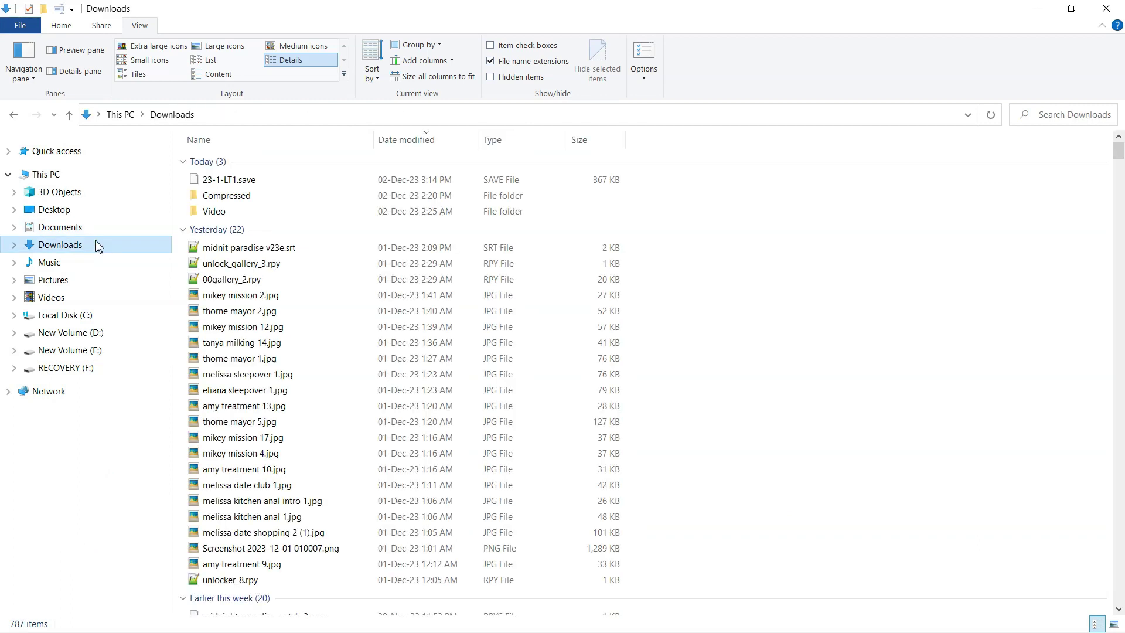
left_click(228, 179)
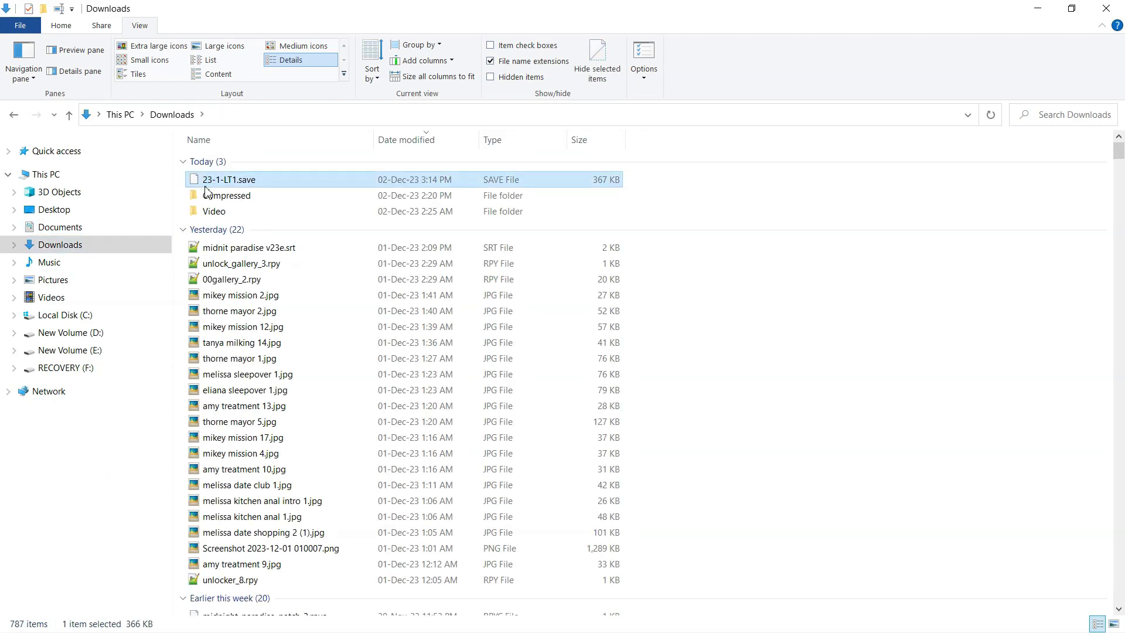
key("ctrl+c")
left_click(12, 115)
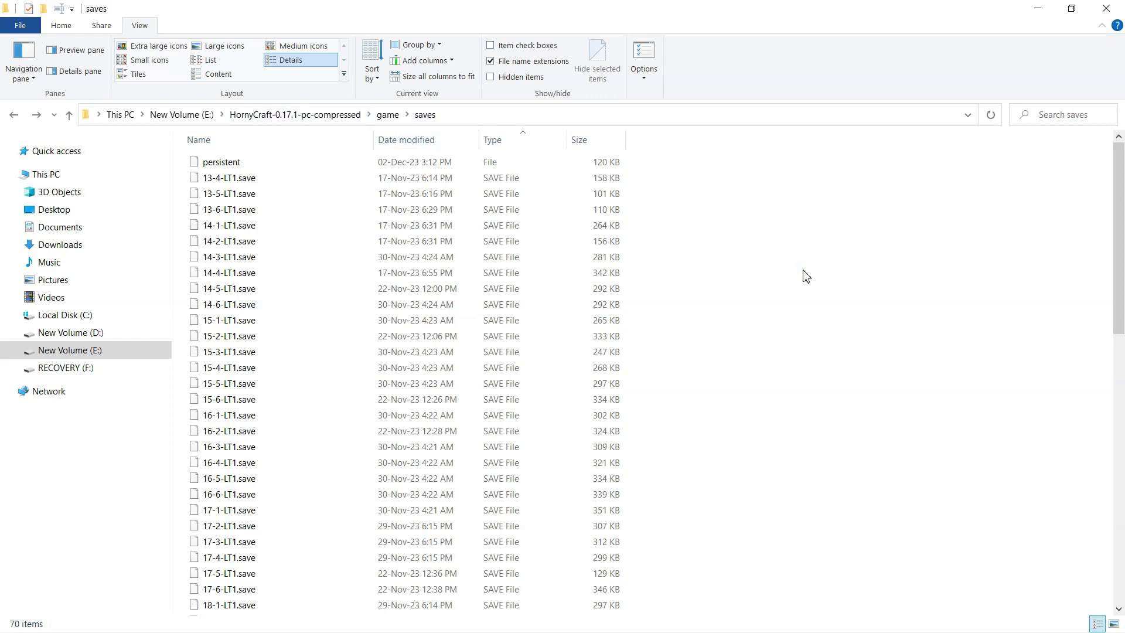
key("ctrl+v")
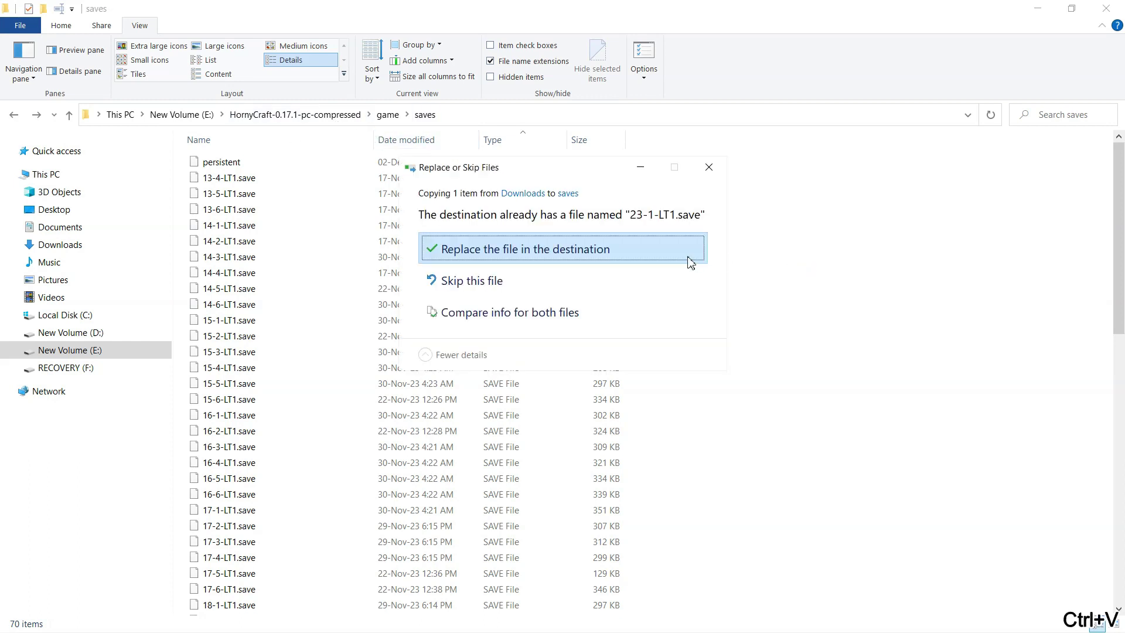
left_click(546, 248)
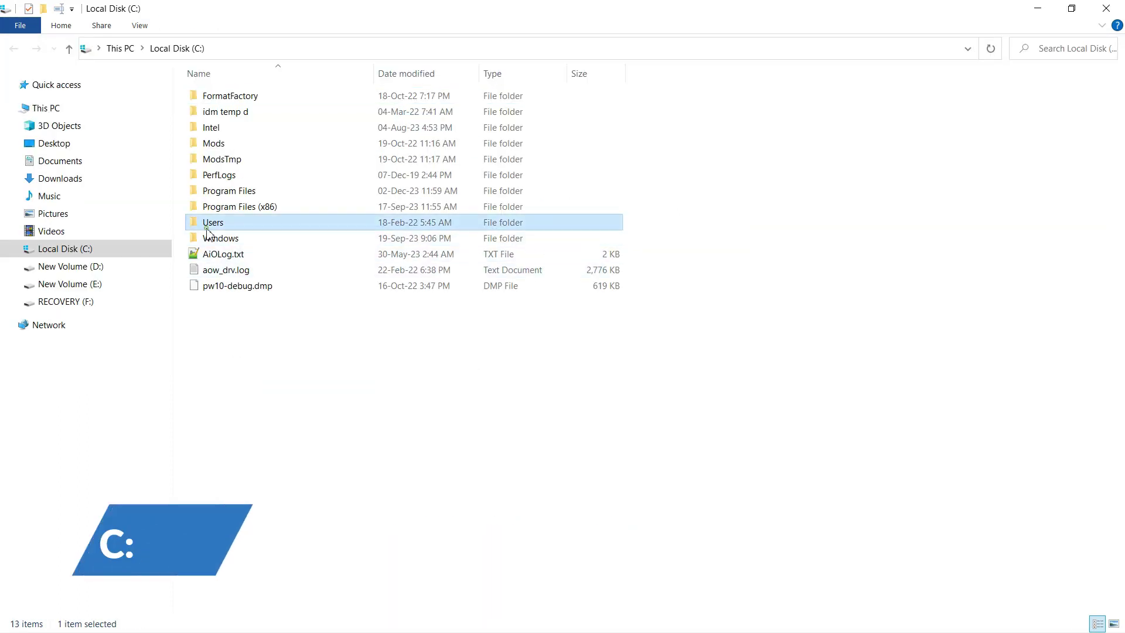
double_click(213, 223)
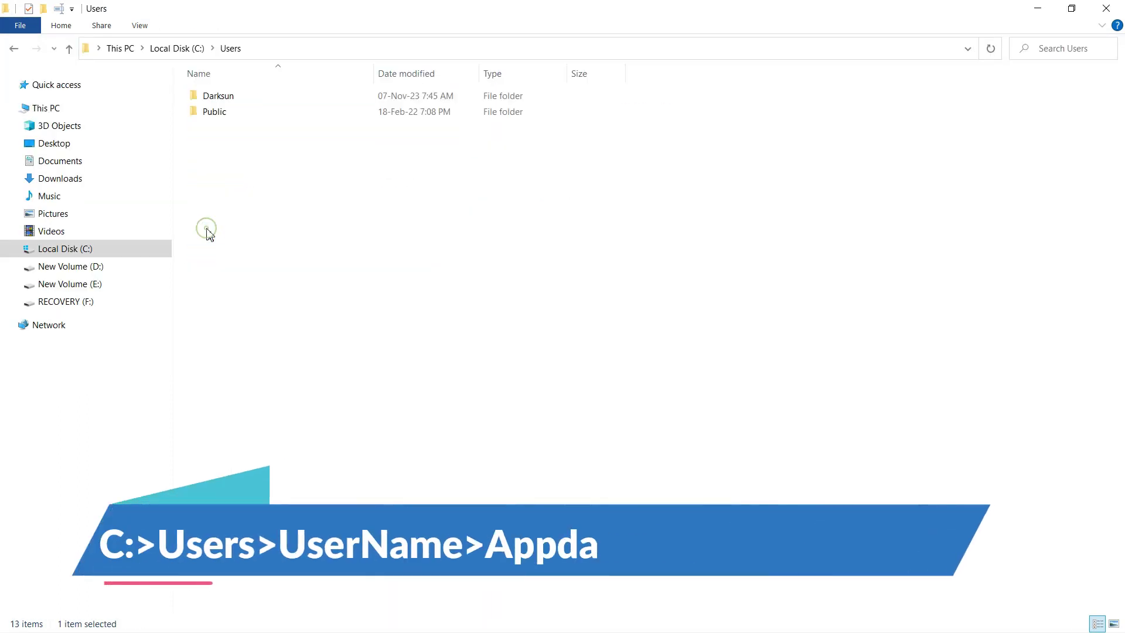
Turn on hidden items in the personal user folder.
double_click(219, 95)
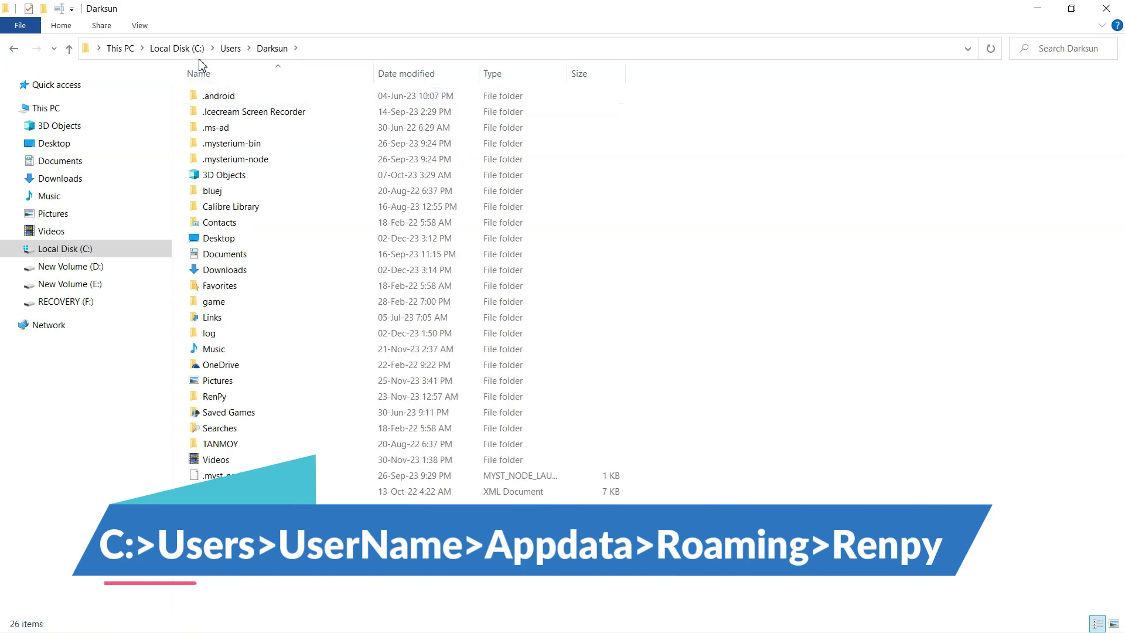
left_click(139, 25)
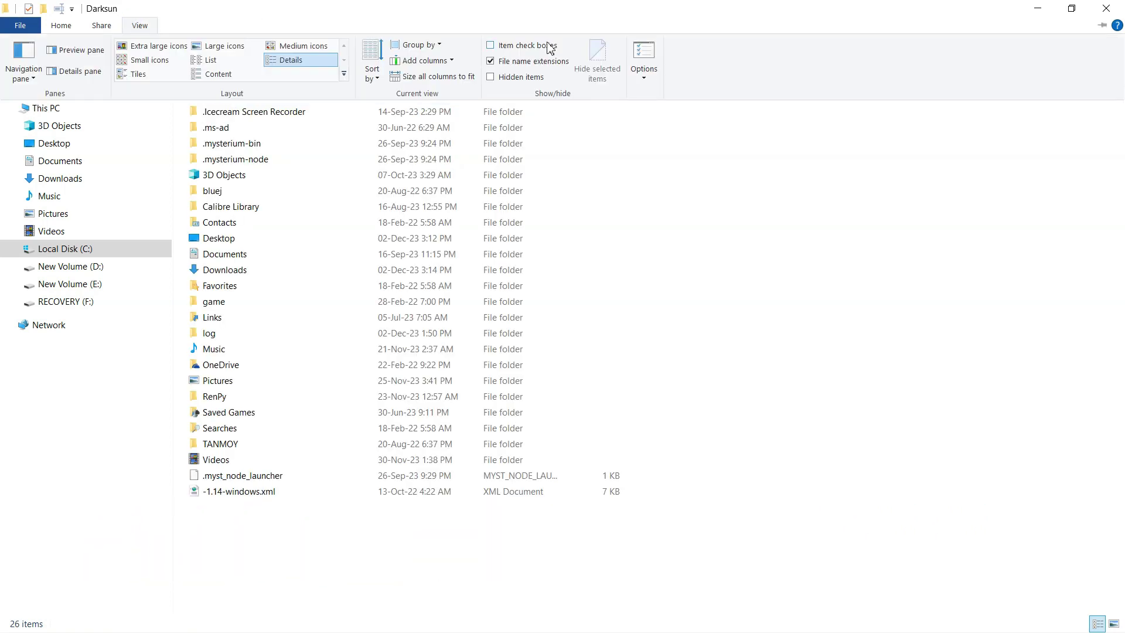
left_click(519, 77)
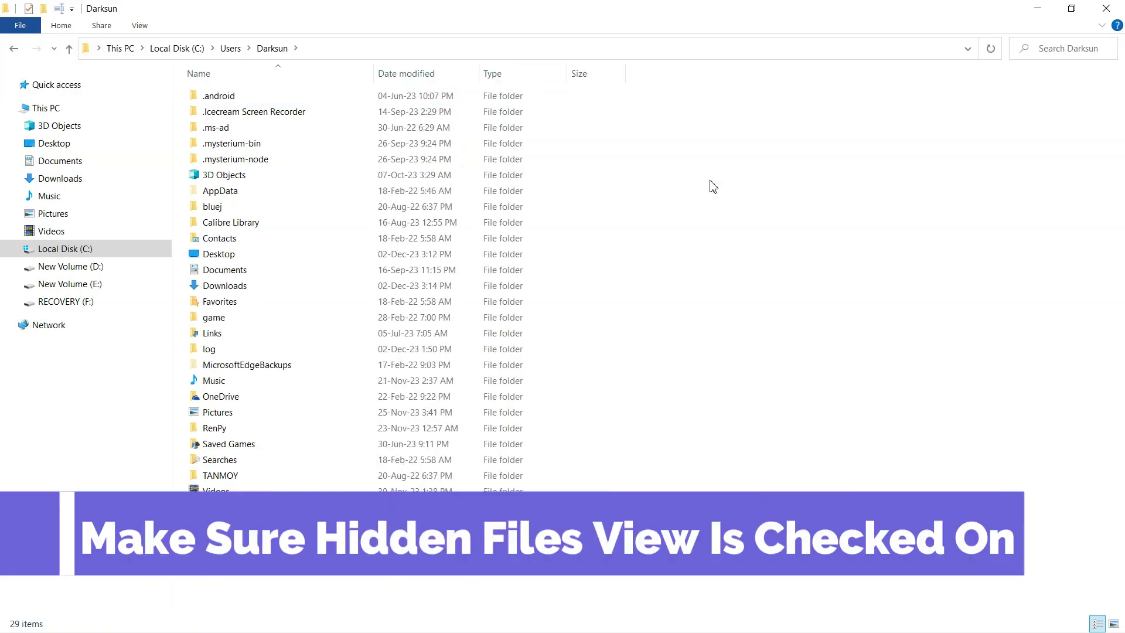
Go to AppData\Roaming\RenPy and sort its folders by date modified.
double_click(349, 191)
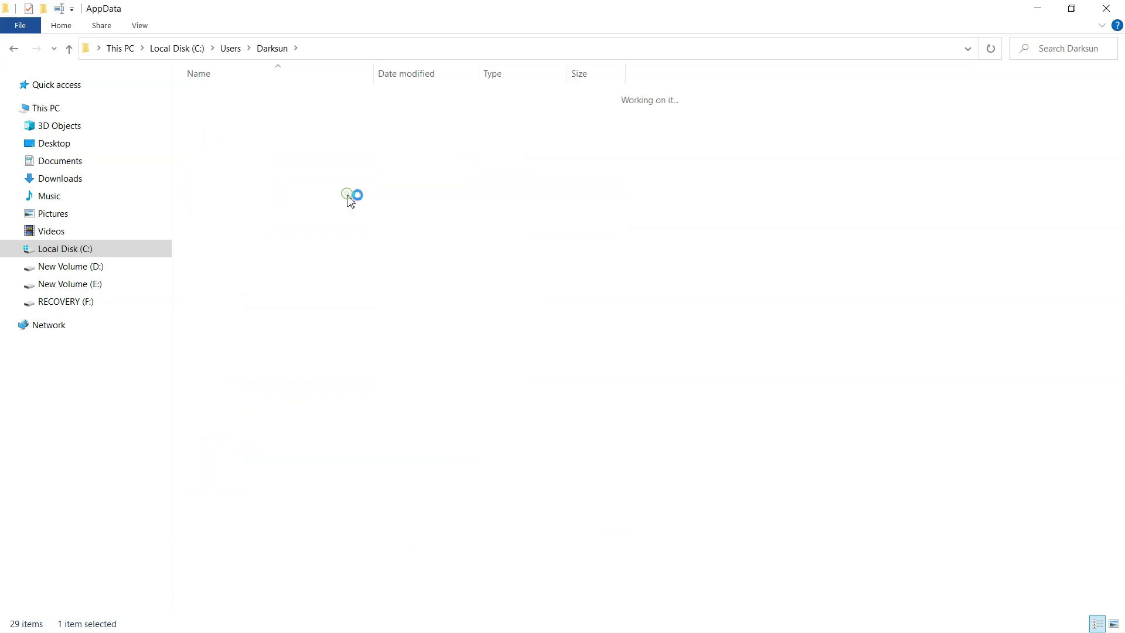
double_click(286, 127)
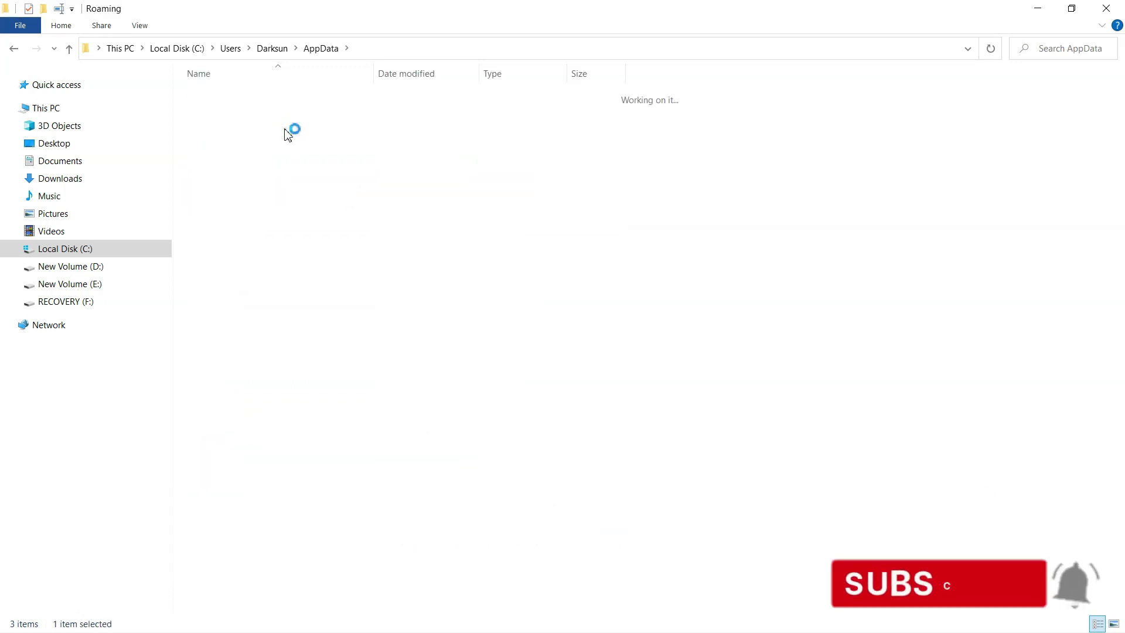
left_click(286, 127)
key("r")
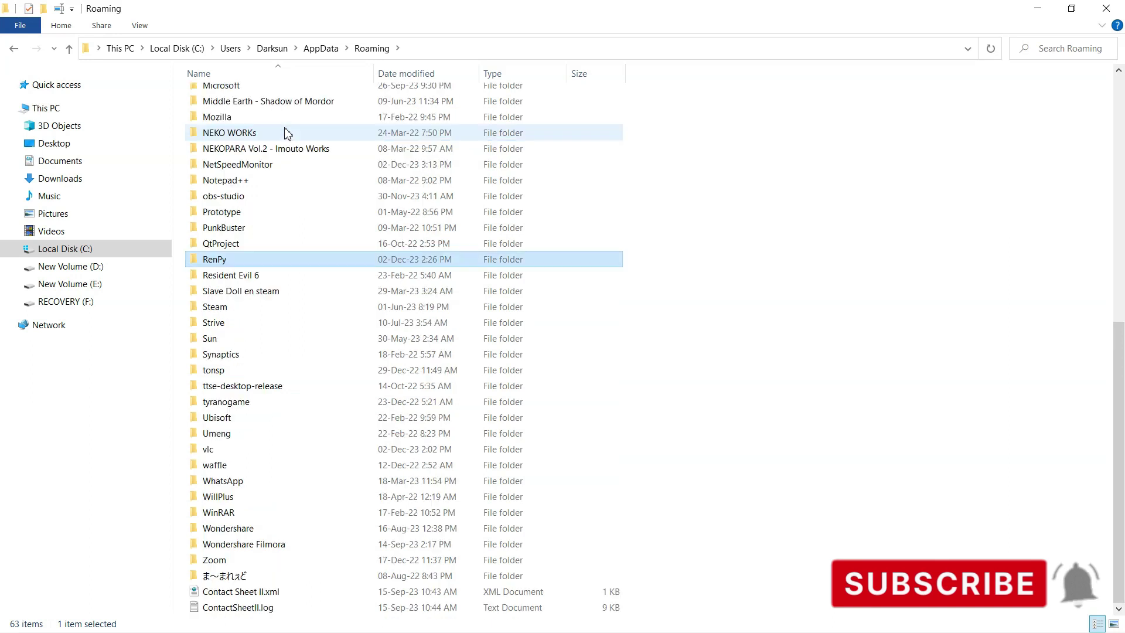
double_click(240, 261)
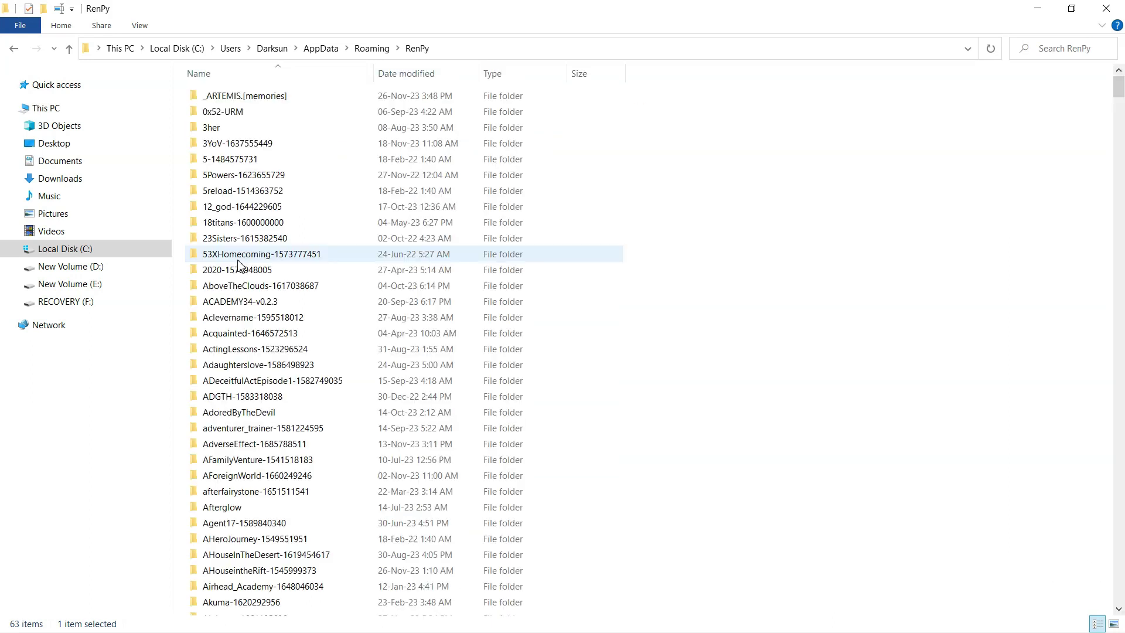
left_click(396, 74)
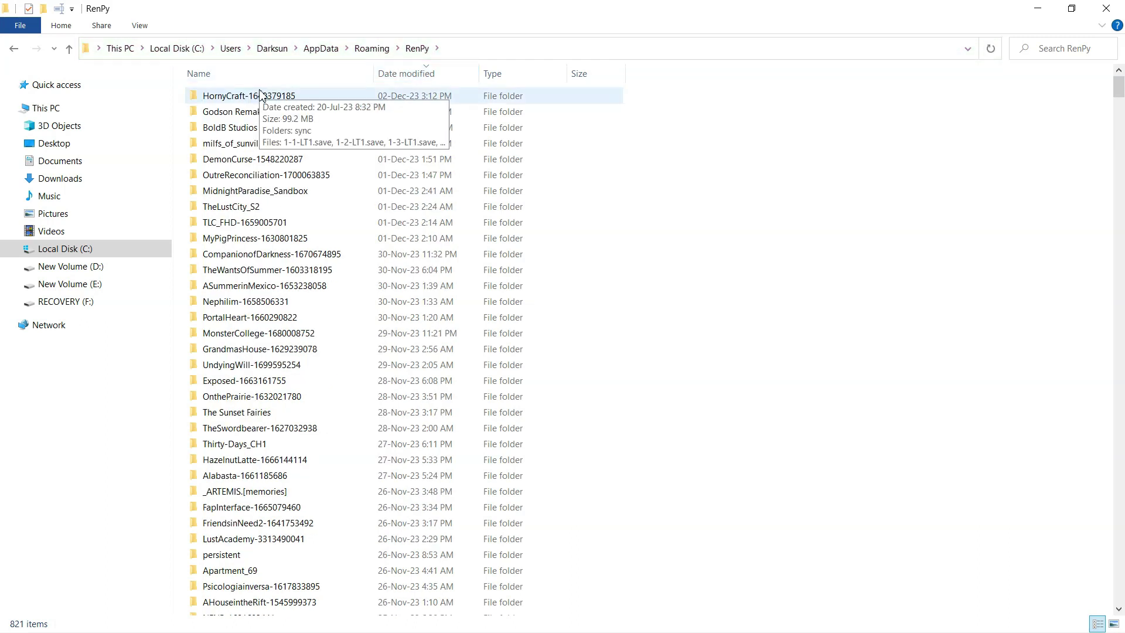
double_click(258, 96)
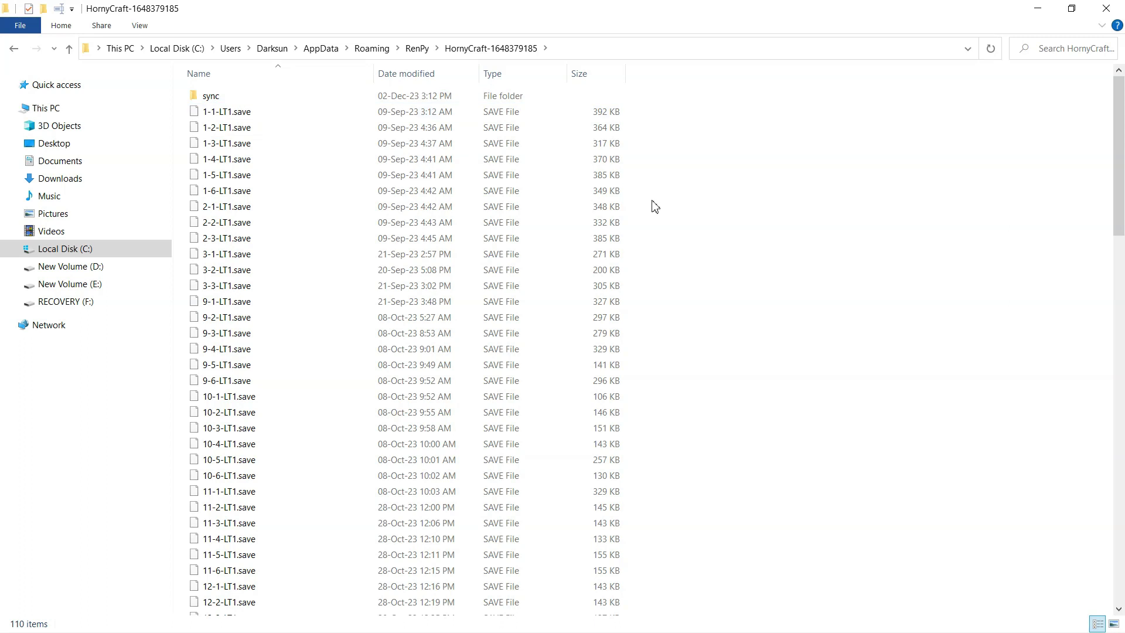
key("ctrl+v")
left_click(591, 249)
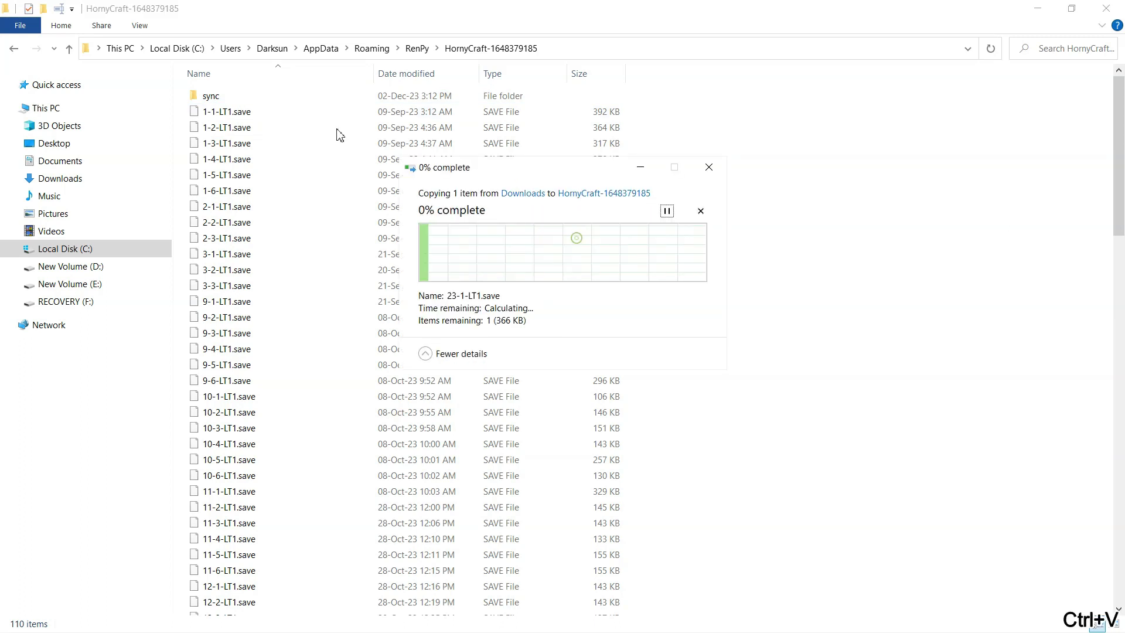
scroll(270, 186, "down", 3)
scroll(270, 185, "up", 5)
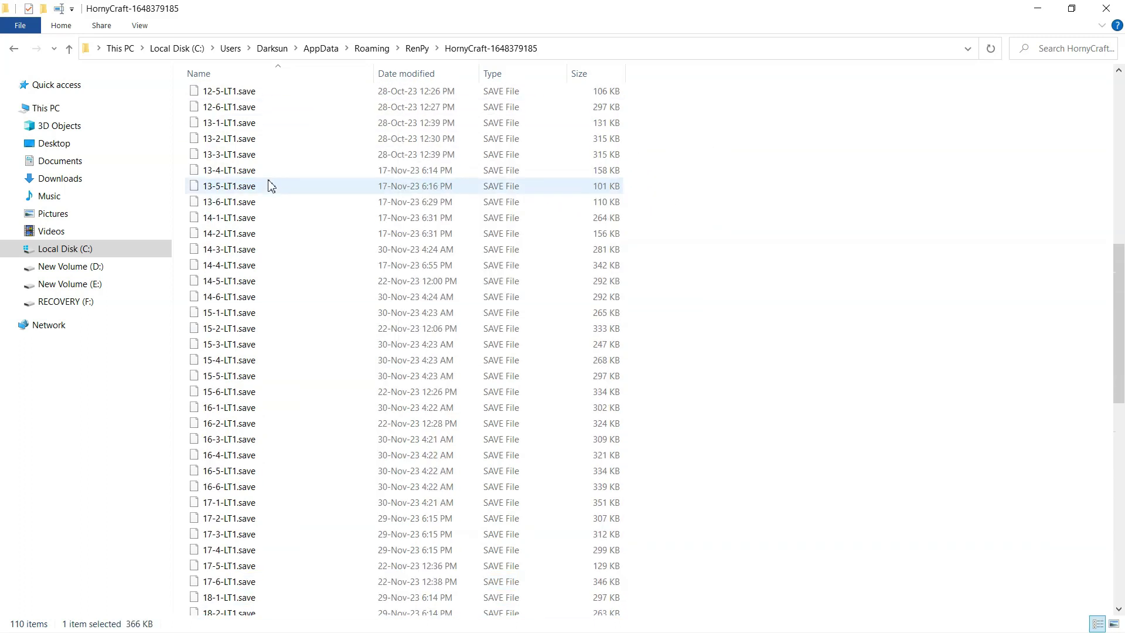
scroll(270, 185, "up", 8)
double_click(257, 99)
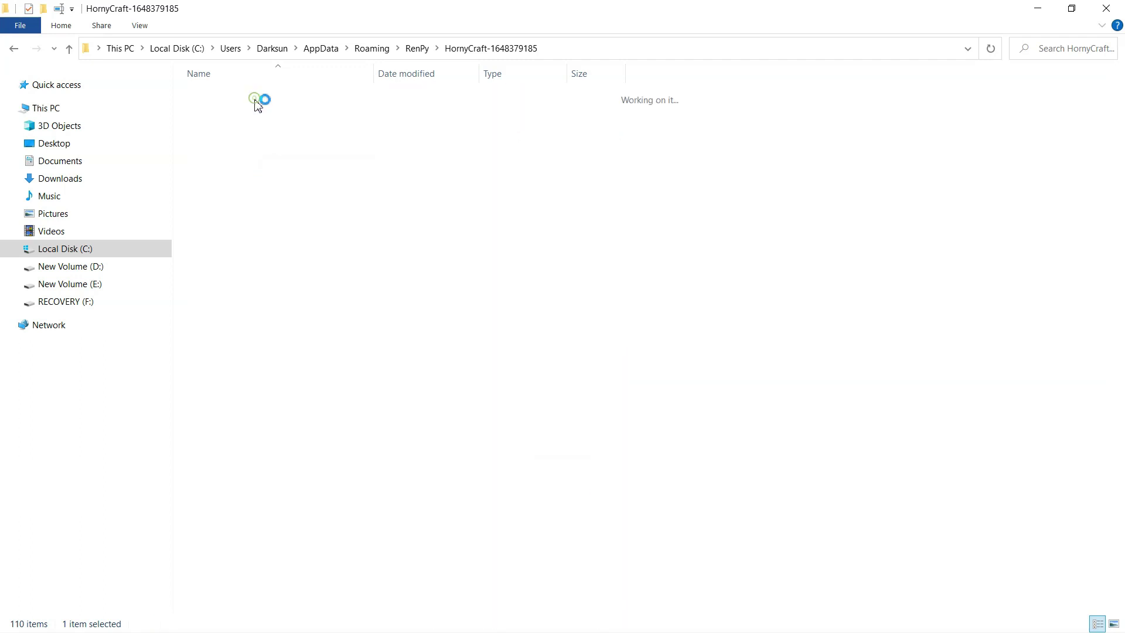
key("ctrl+v")
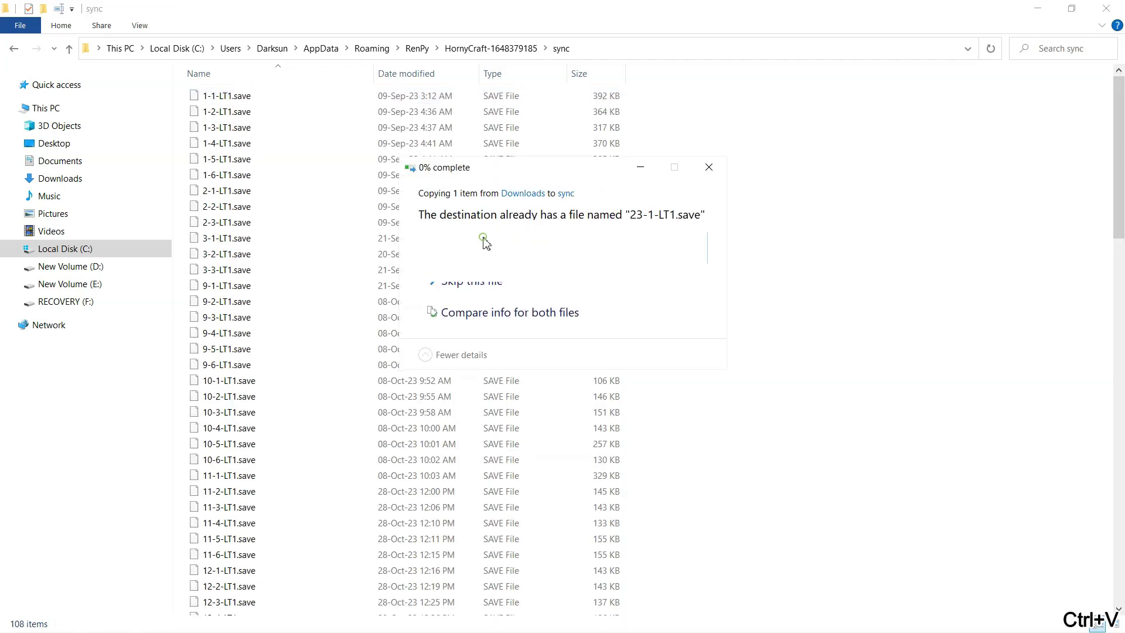
left_click(484, 250)
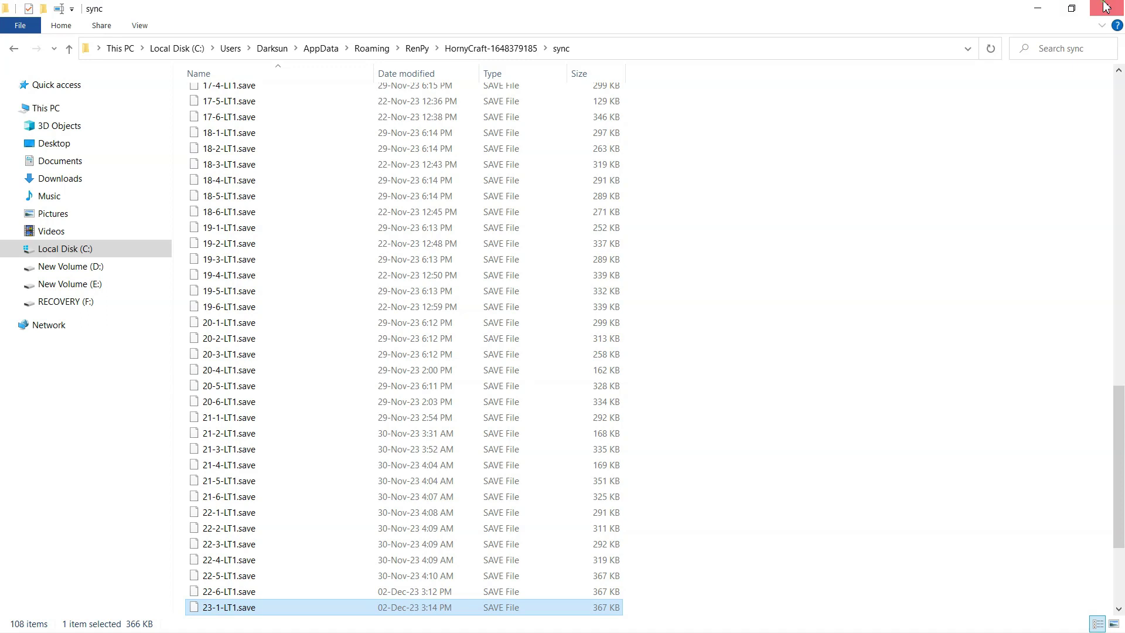
Launch HornyCraft.exe from the game folder.
left_click(1106, 7)
key("alt+Left")
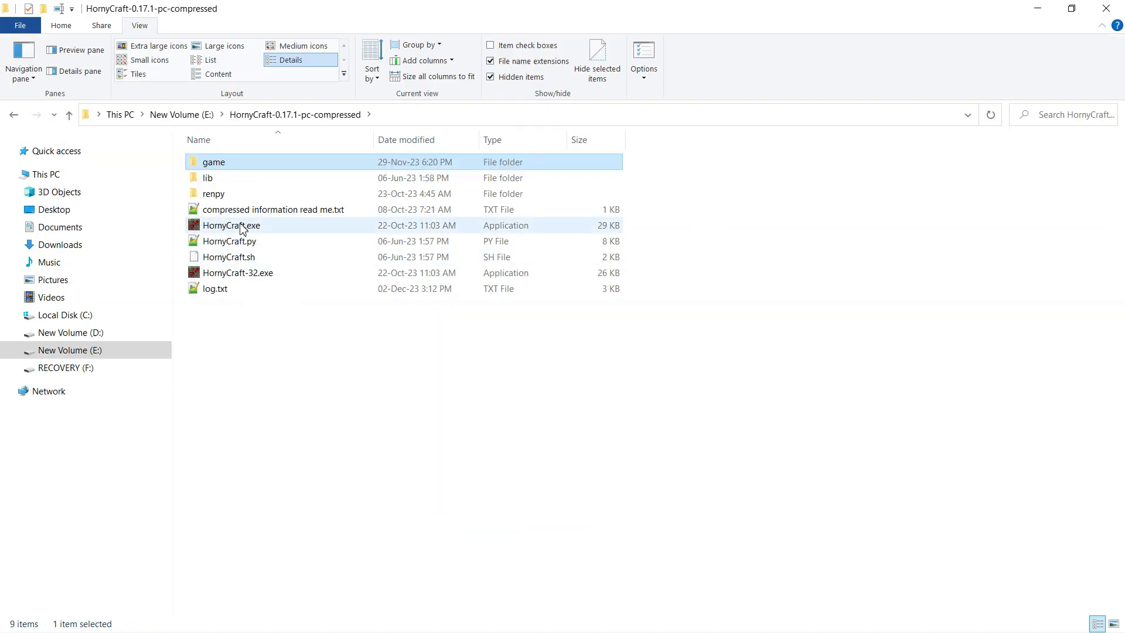
double_click(231, 226)
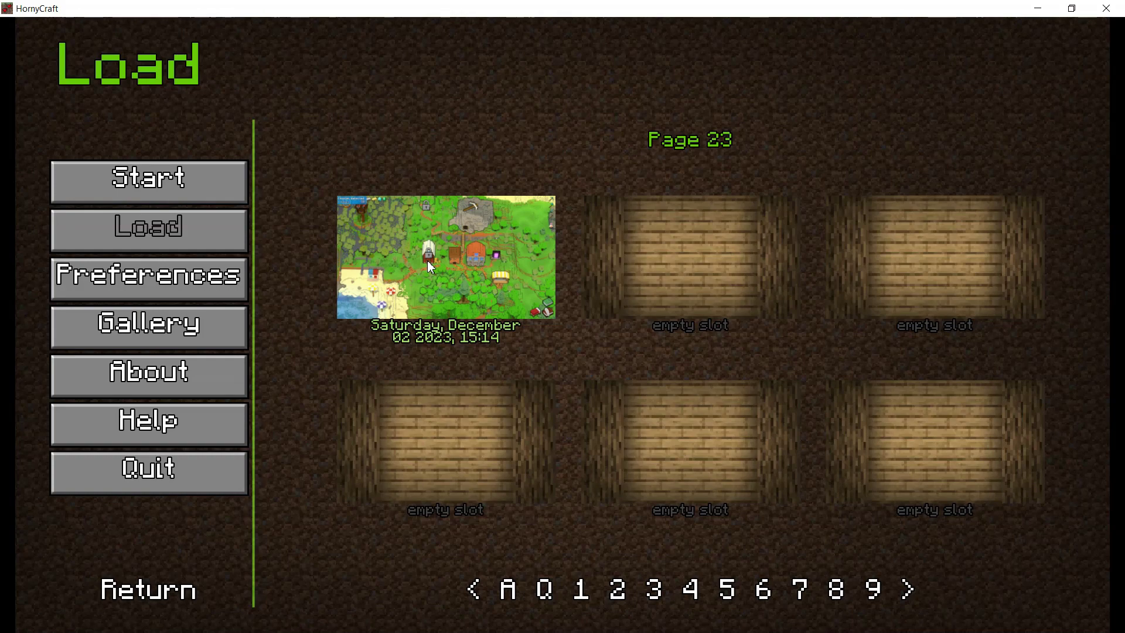
Load the Saturday, December 02 2023 save on page 23.
left_click(428, 261)
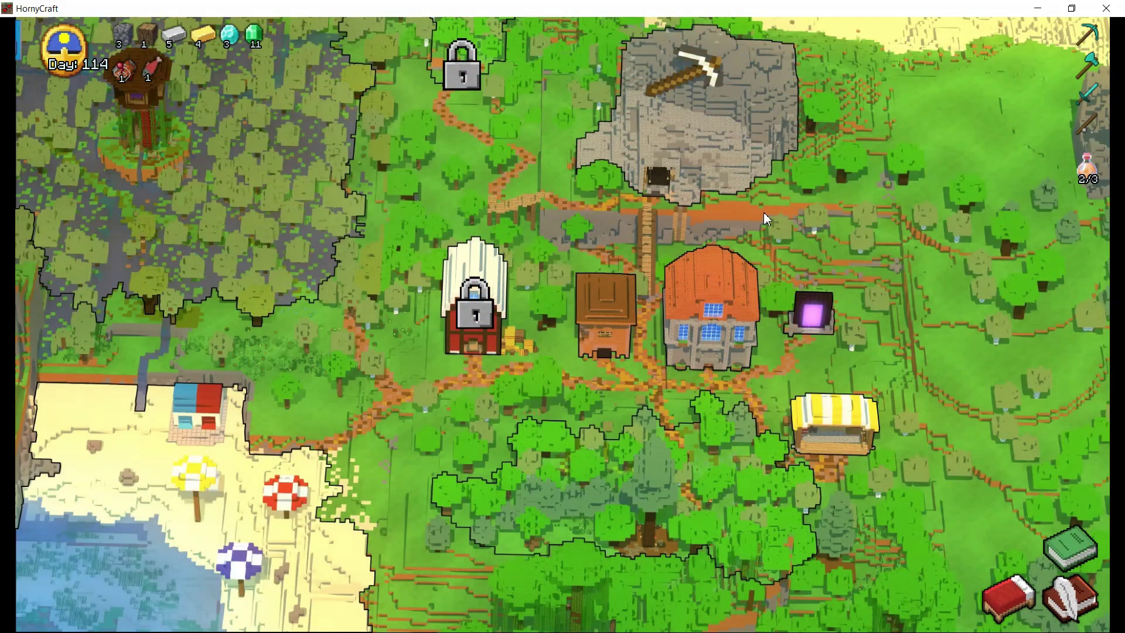